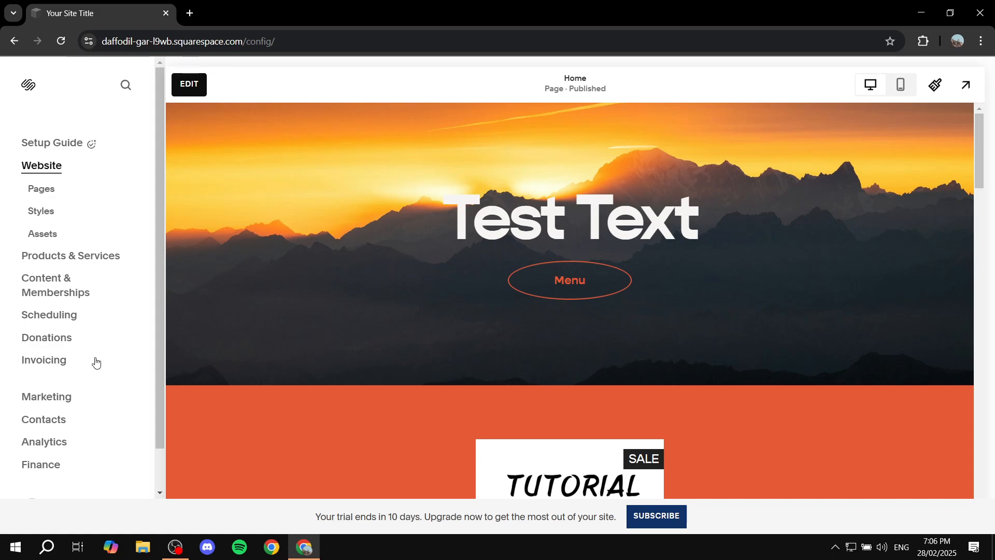
# - Open the Pages list and view the explanation for the Not Linked section
pyautogui.scroll(-2, 88, 374)
pyautogui.scroll(2, 83, 382)
pyautogui.click(51, 193)
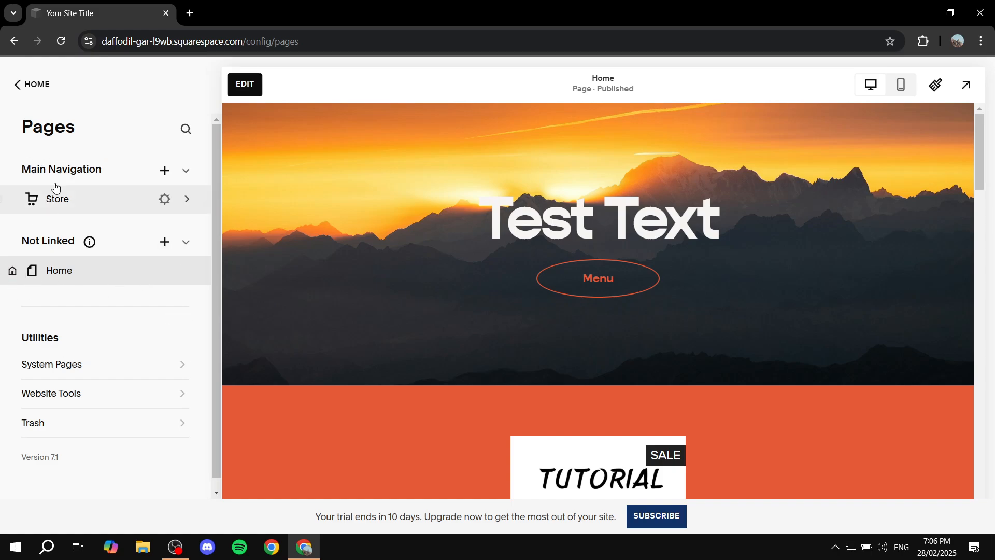
pyautogui.moveTo(22, 242); pyautogui.dragTo(92, 242)
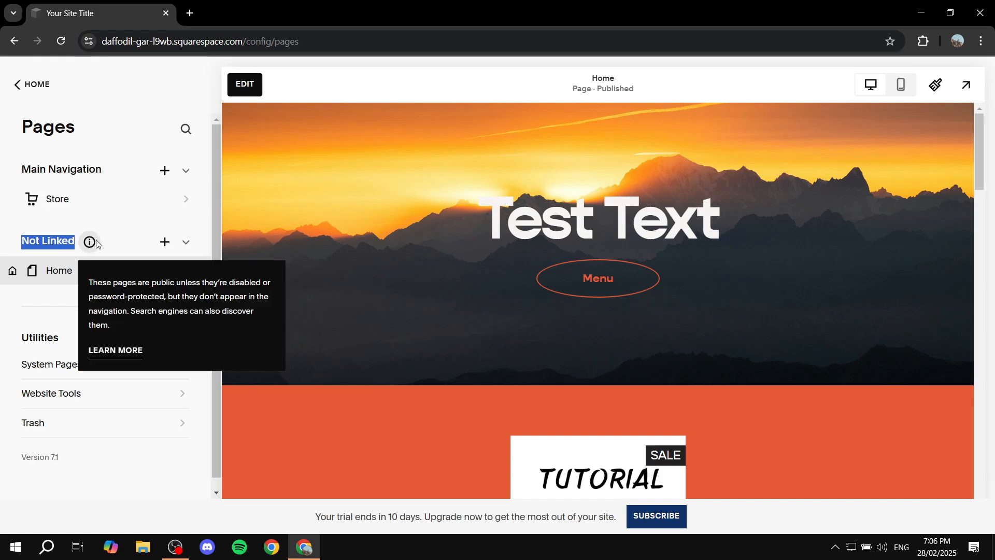
pyautogui.click(111, 240)
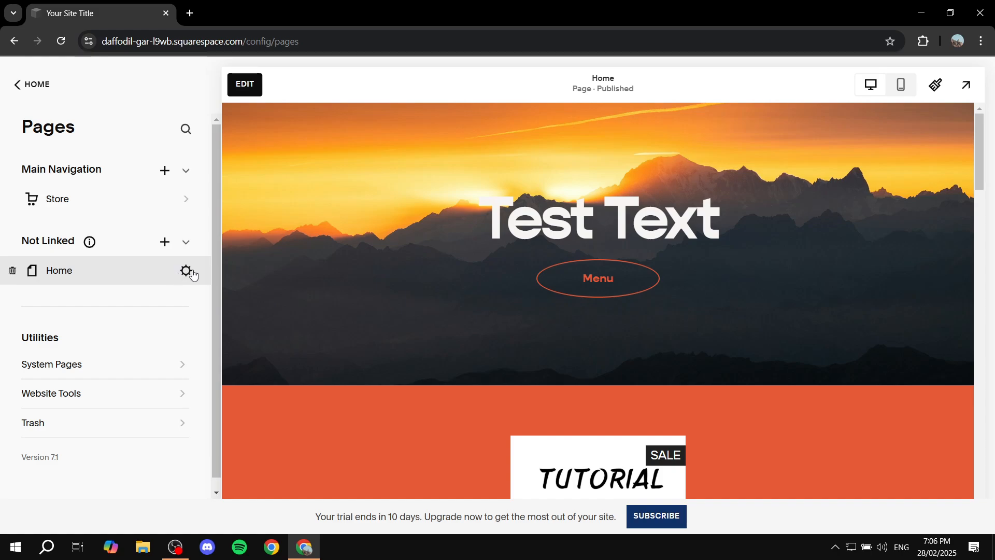
# - Turn on Show Header in the Home page's navigation settings
pyautogui.click(187, 271)
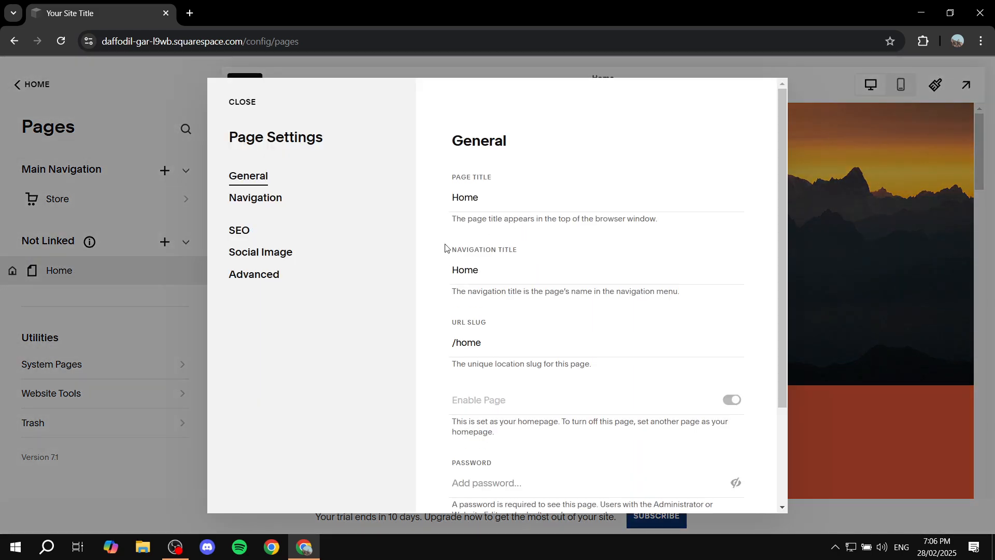
pyautogui.click(268, 203)
pyautogui.click(743, 257)
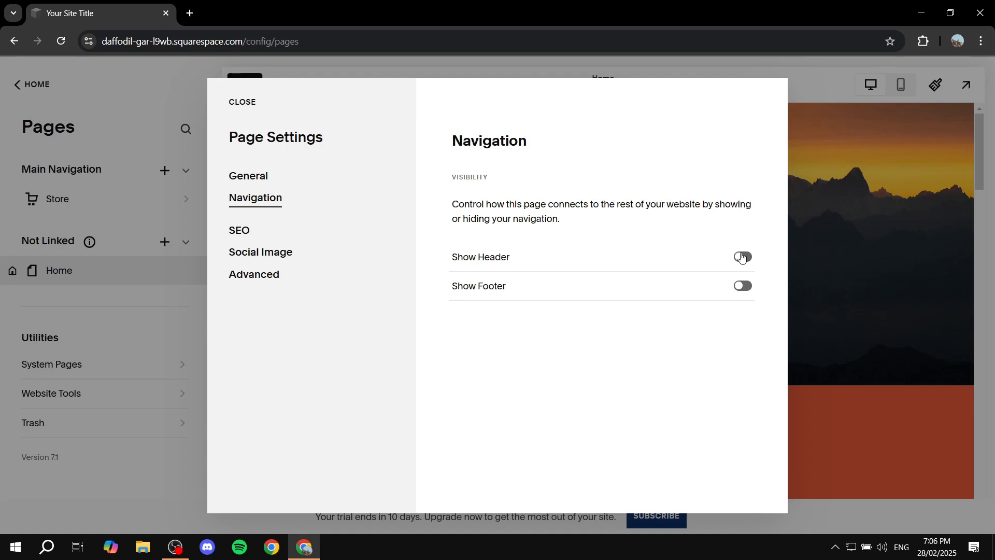
pyautogui.click(244, 103)
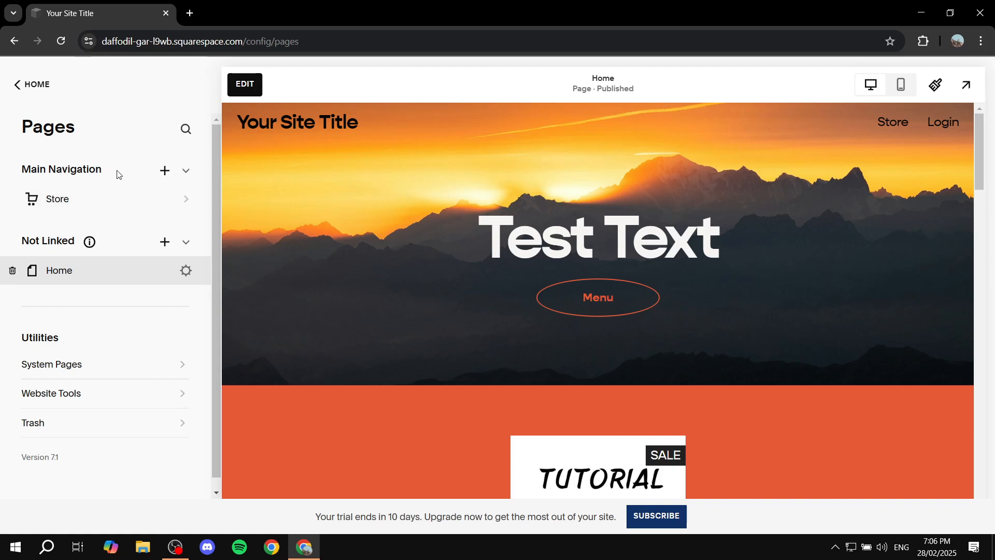
# - Add an Events collection page to the main navigation using the Upcoming events layout and name it Test Events
pyautogui.click(165, 172)
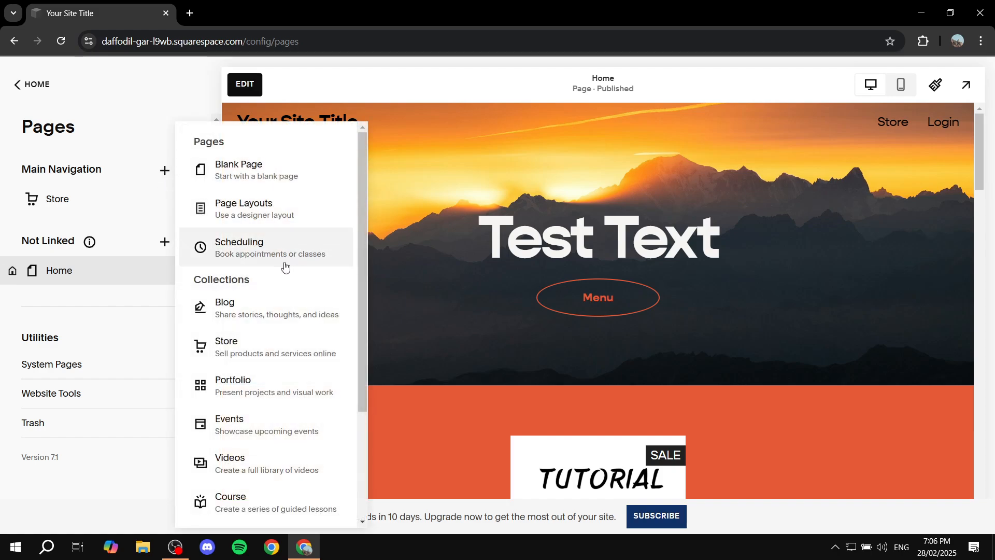
pyautogui.scroll(-1, 218, 209)
pyautogui.moveTo(195, 213); pyautogui.dragTo(259, 217)
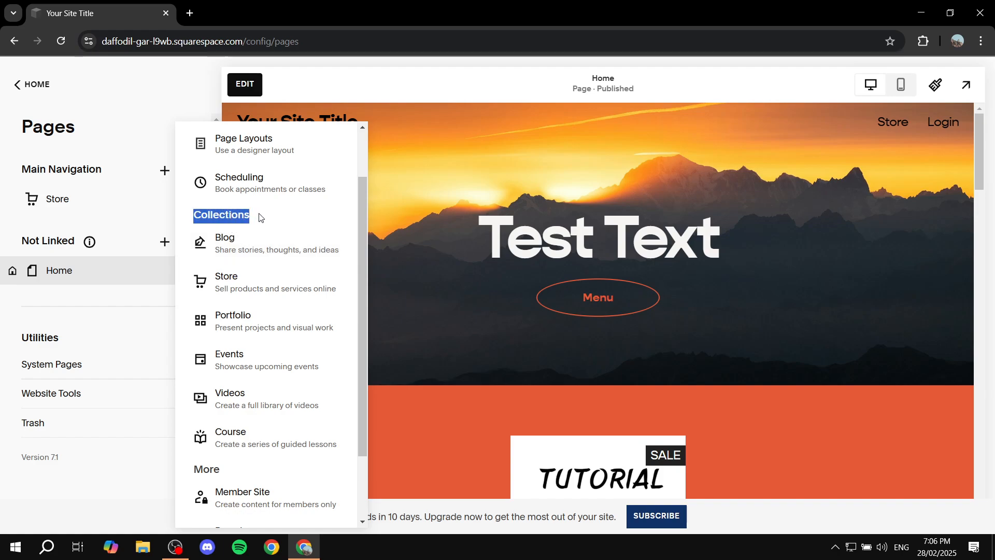
pyautogui.click(260, 216)
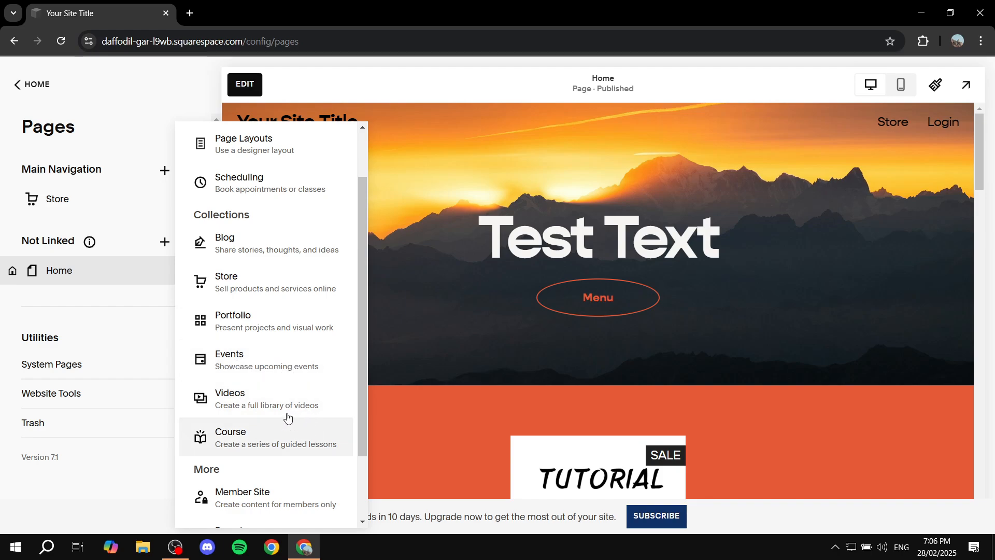
pyautogui.click(239, 360)
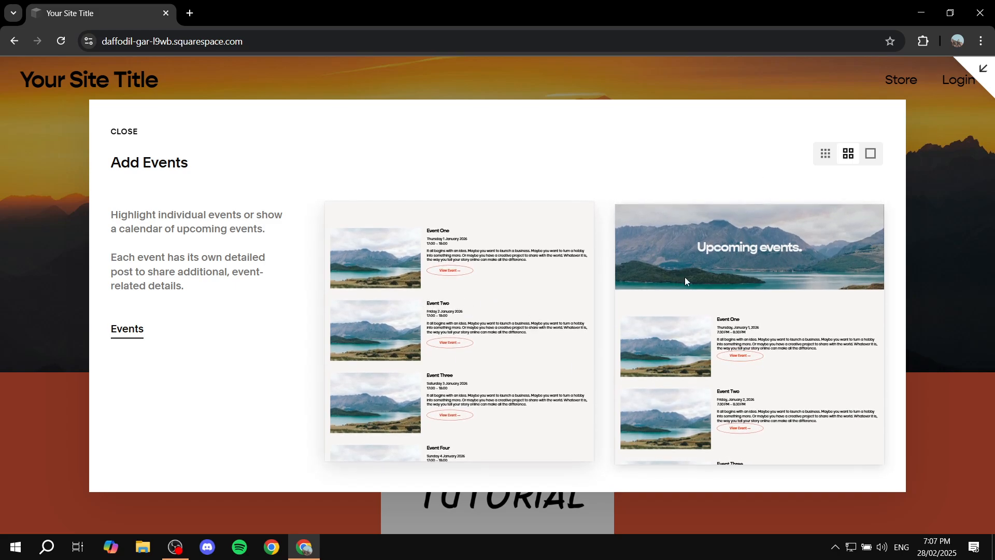
pyautogui.click(755, 266)
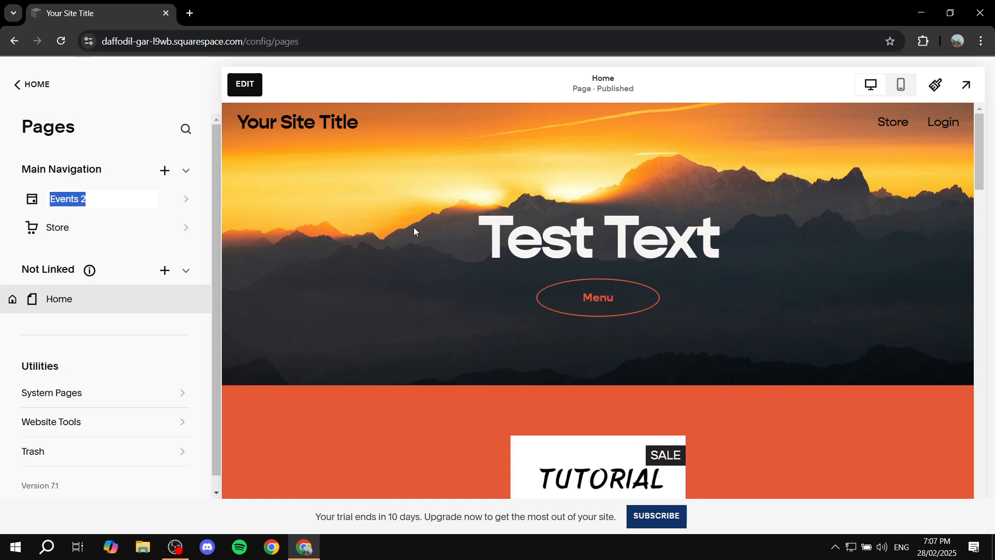
pyautogui.write('Test')
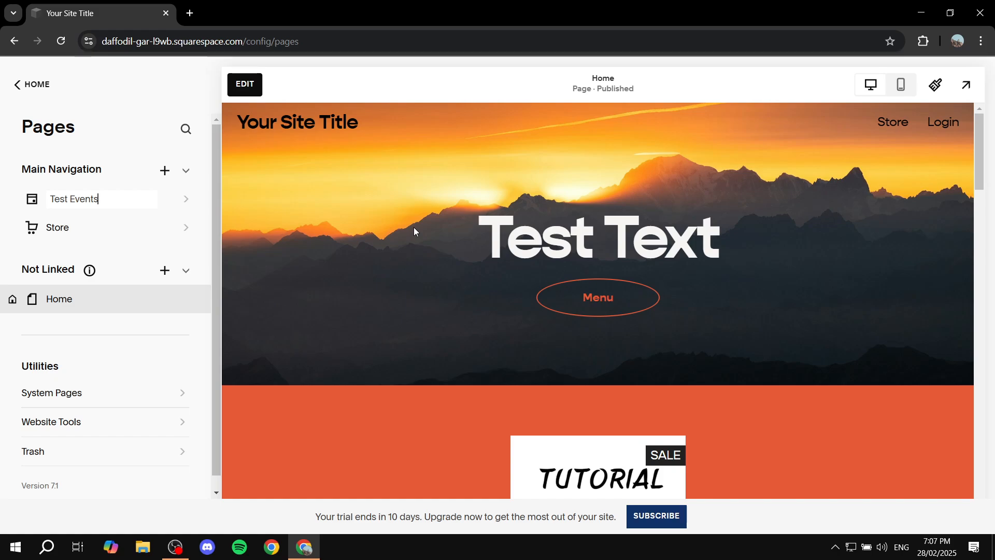
# - Open the Test Events page, select all five sample events and delete them
pyautogui.click(192, 199)
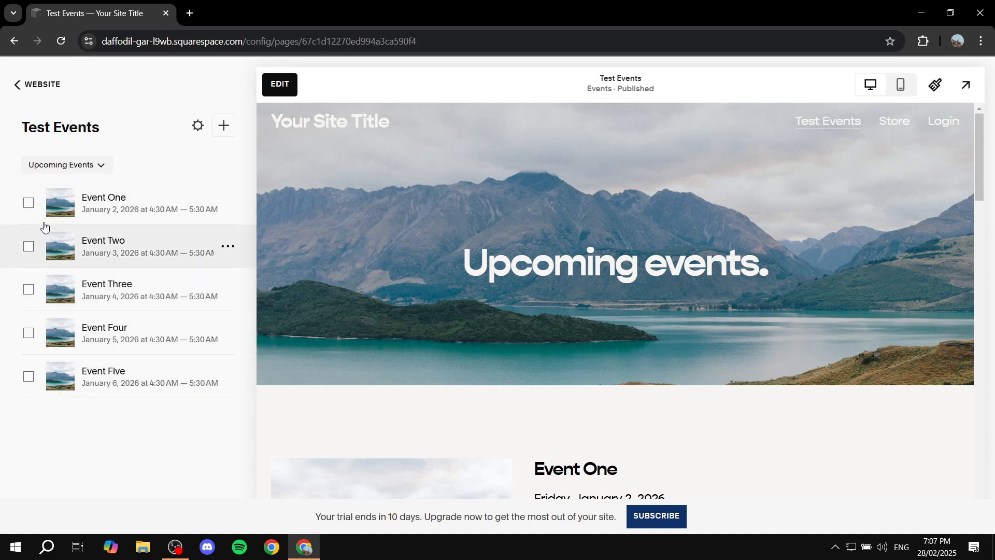
pyautogui.click(28, 203)
pyautogui.keyDown('shift'); pyautogui.click(28, 377); pyautogui.keyUp('shift')
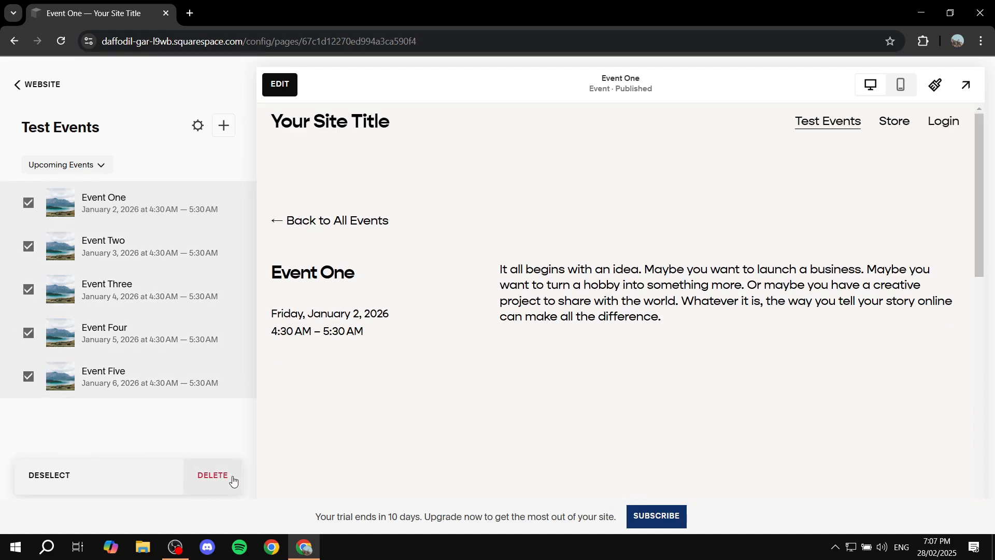
pyautogui.click(218, 478)
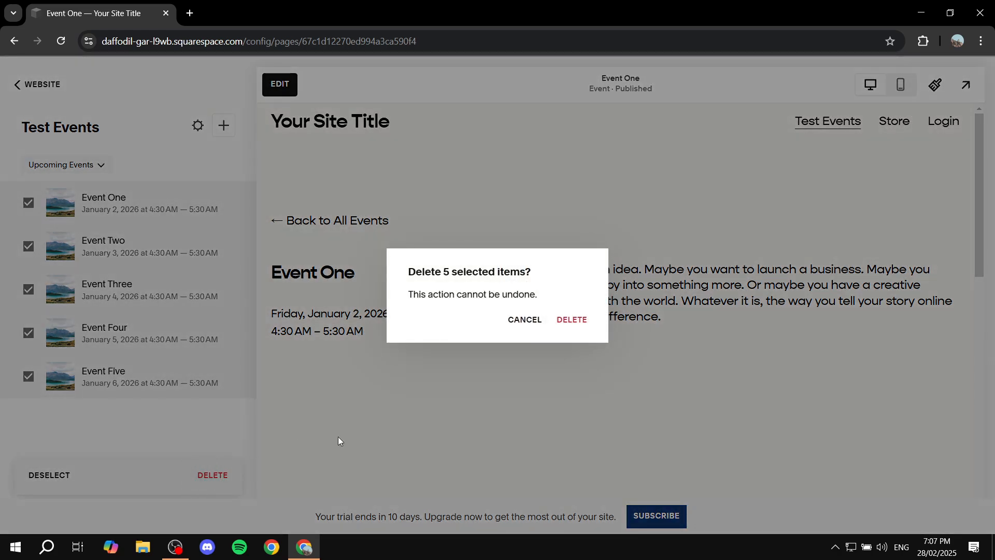
pyautogui.click(576, 324)
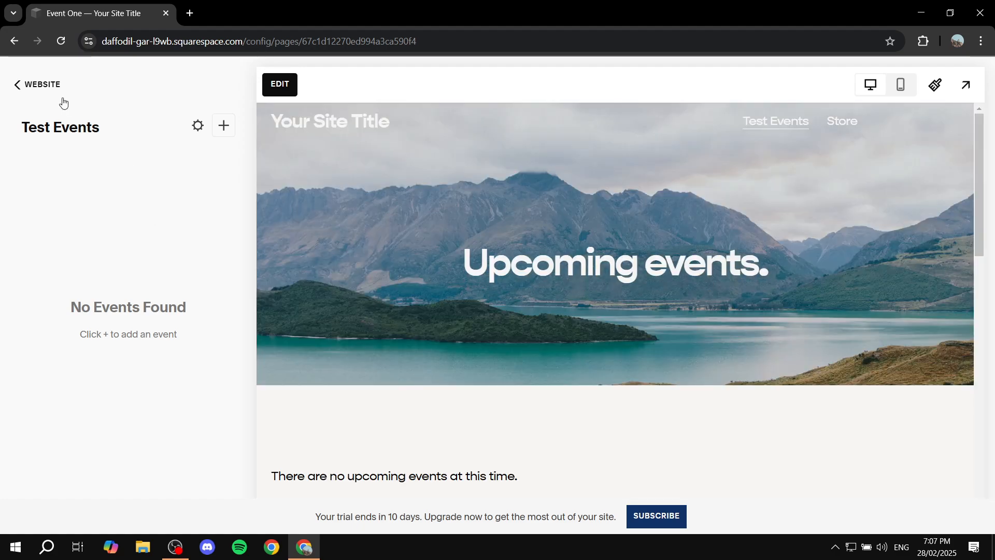
# - Review the Test Events page's general settings
pyautogui.click(33, 88)
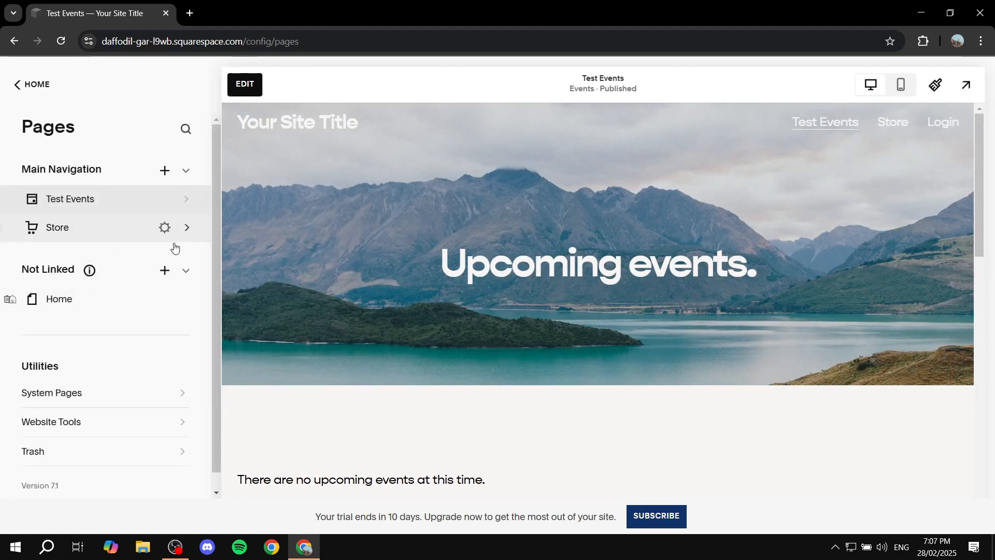
pyautogui.click(82, 213)
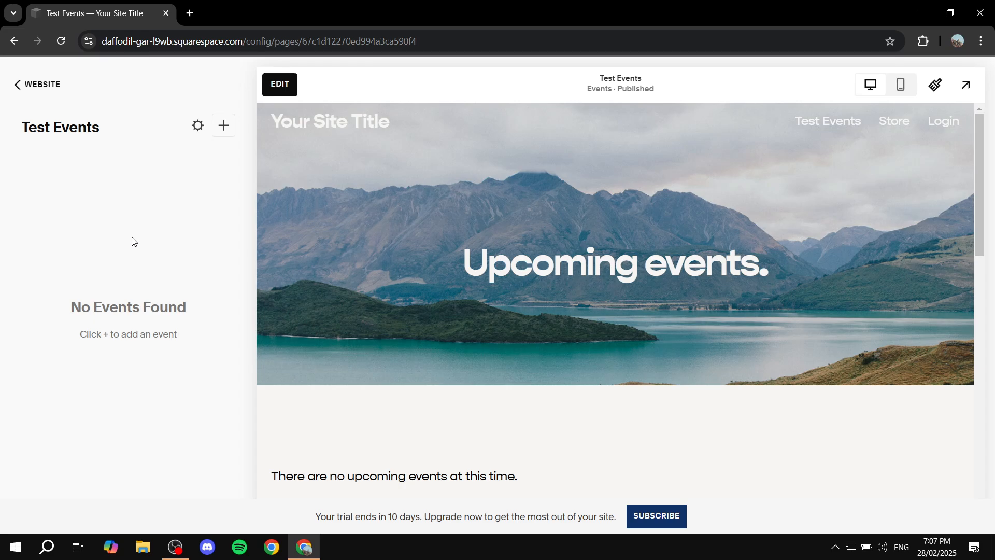
pyautogui.click(200, 126)
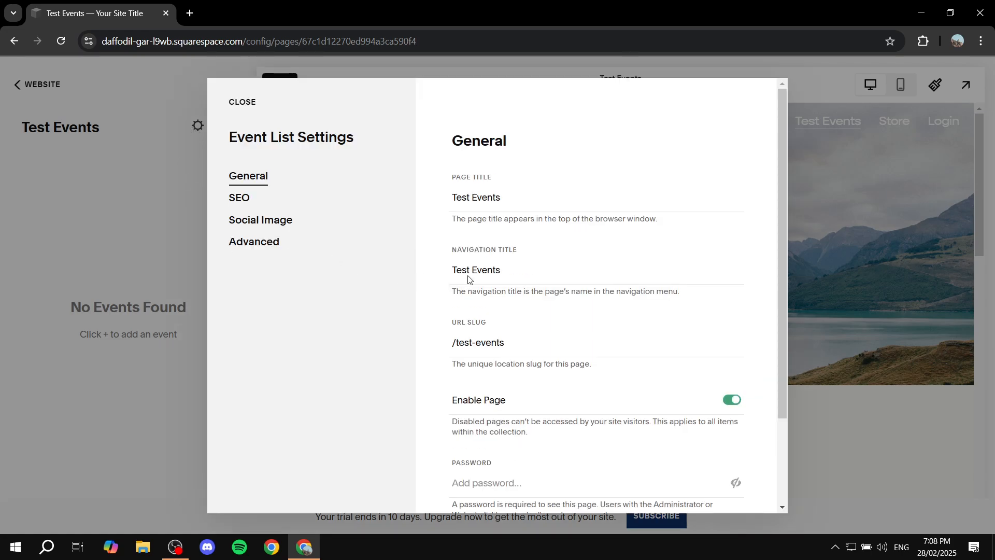
pyautogui.scroll(-2, 530, 261)
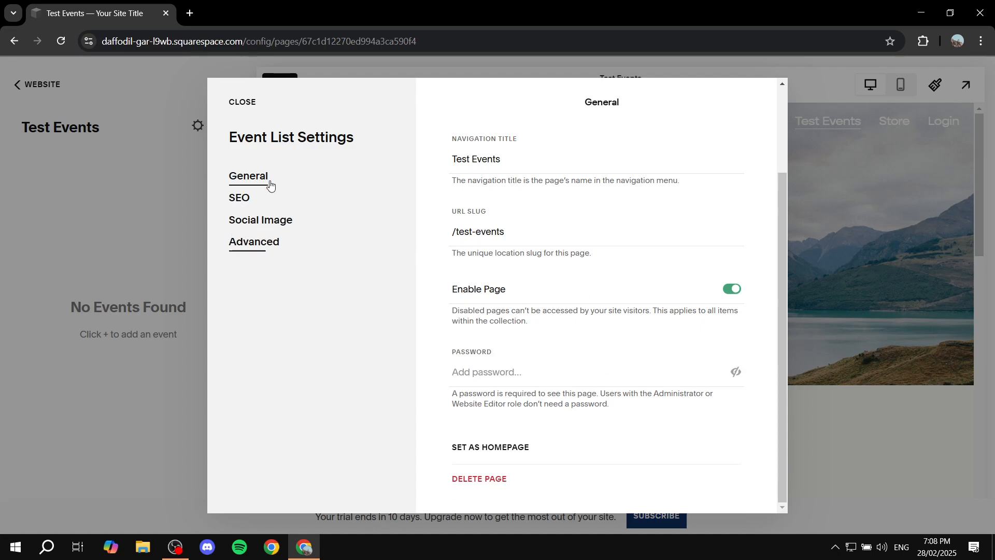
pyautogui.click(242, 103)
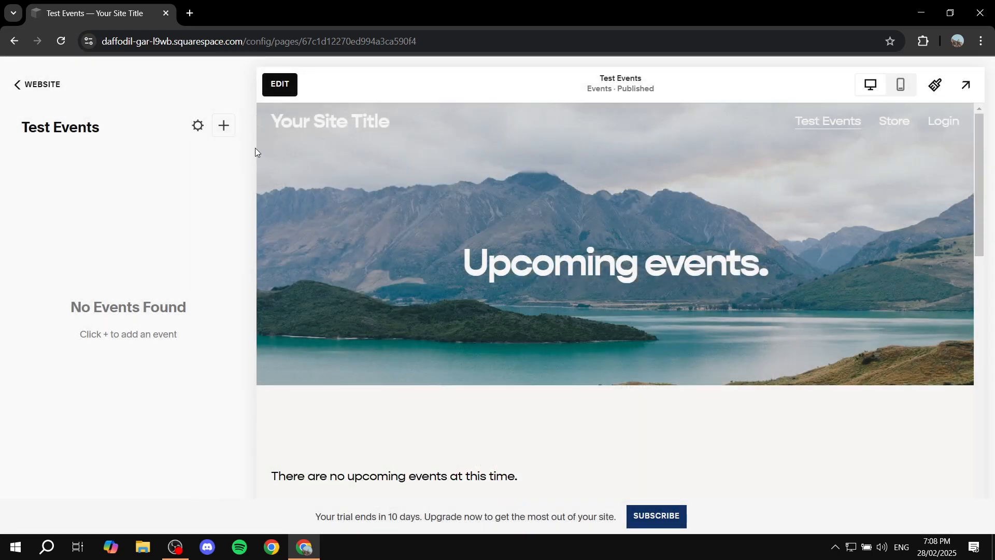
# - Add a new event to Test Events titled Event 1
pyautogui.click(224, 127)
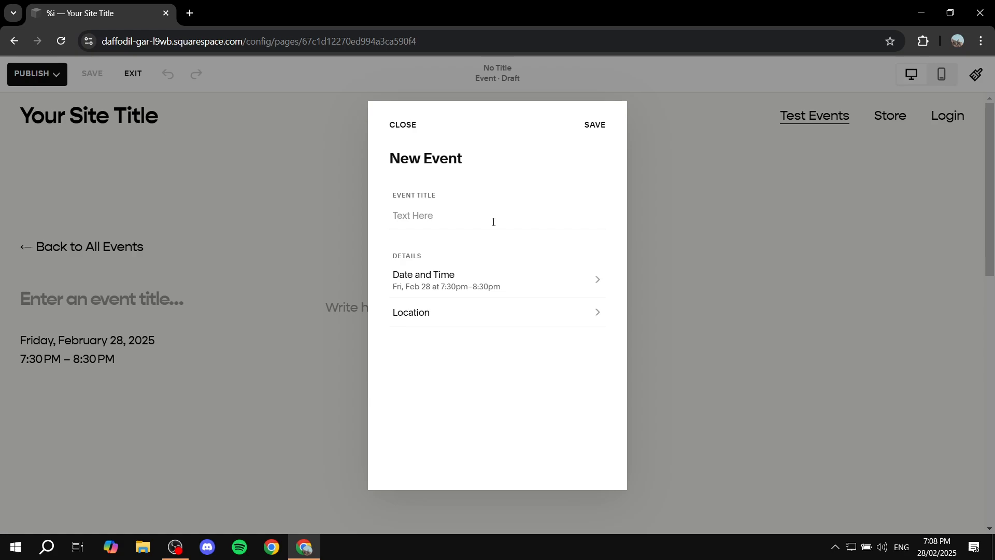
pyautogui.click(493, 220)
pyautogui.write('Event 1')
pyautogui.moveTo(390, 257); pyautogui.dragTo(442, 256)
pyautogui.click(442, 256)
# - Set the event start to Tuesday, March 4, 2025 at 10:00 AM and save the date and time
pyautogui.click(509, 287)
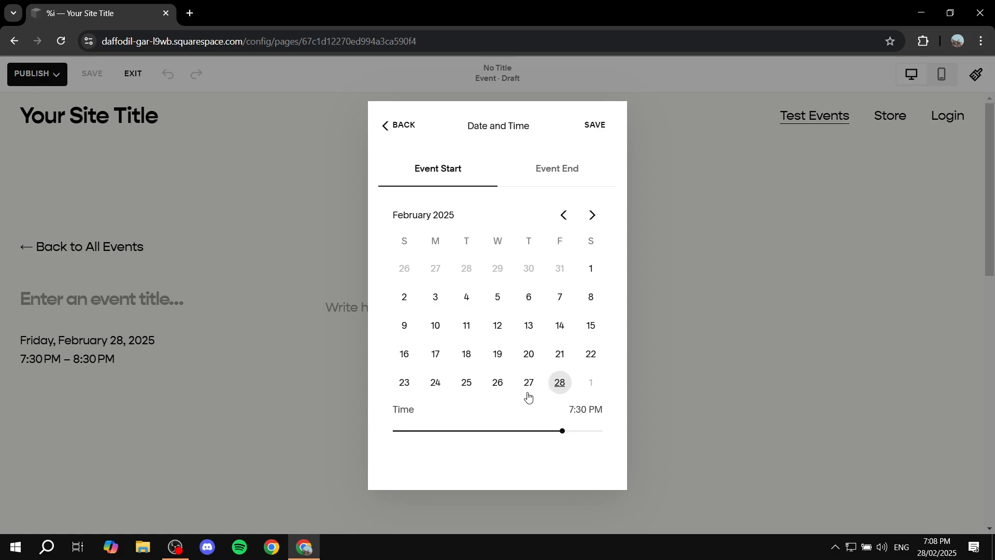
pyautogui.click(592, 215)
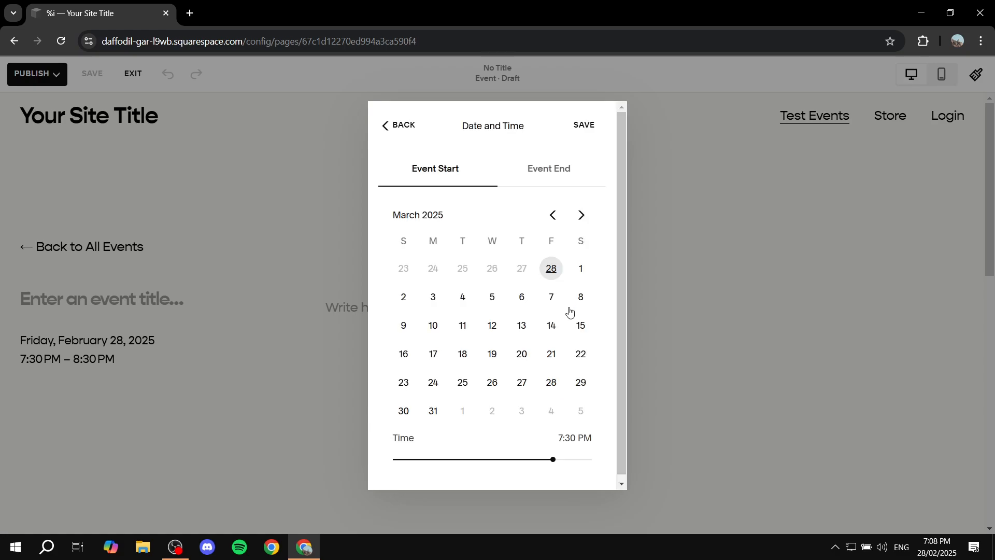
pyautogui.click(463, 298)
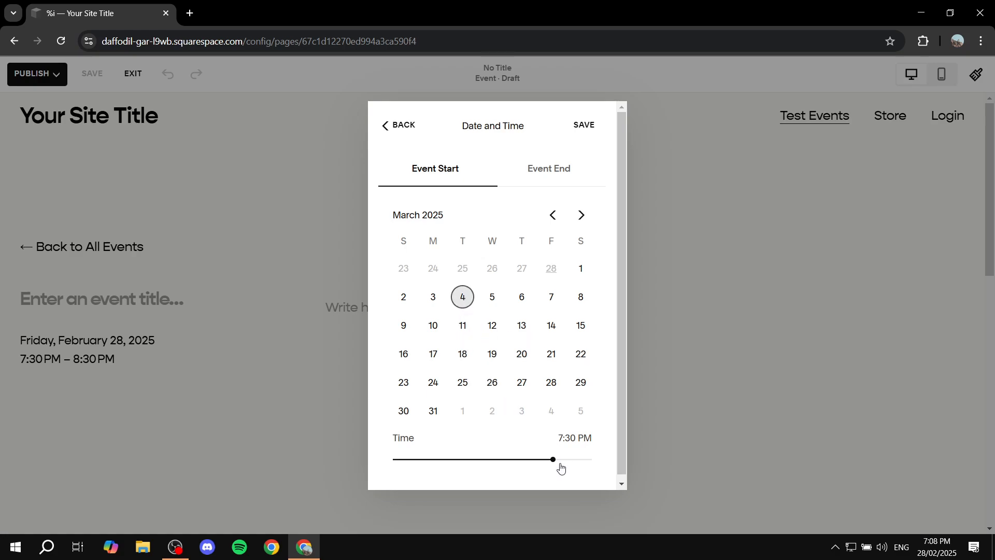
pyautogui.moveTo(553, 460); pyautogui.dragTo(476, 460)
pyautogui.click(548, 176)
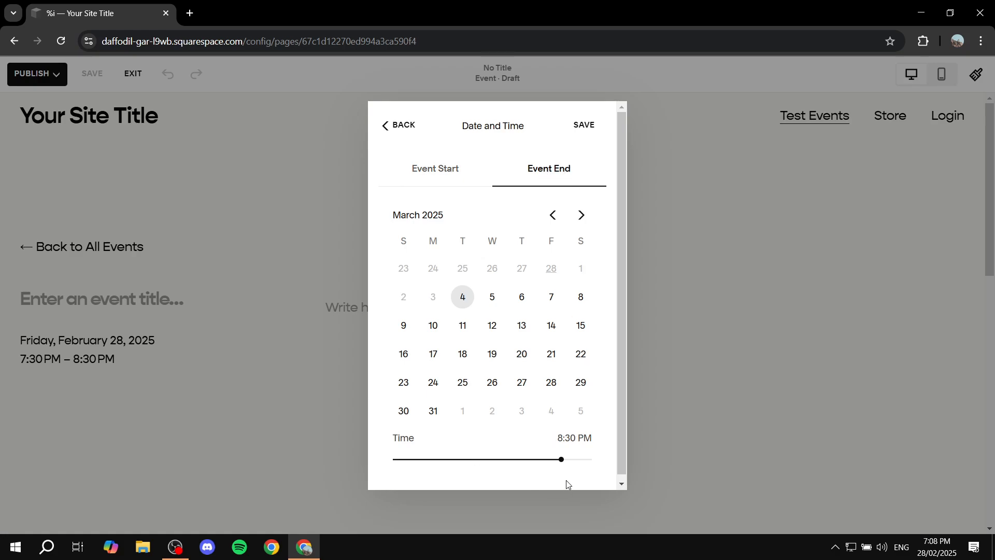
pyautogui.click(455, 170)
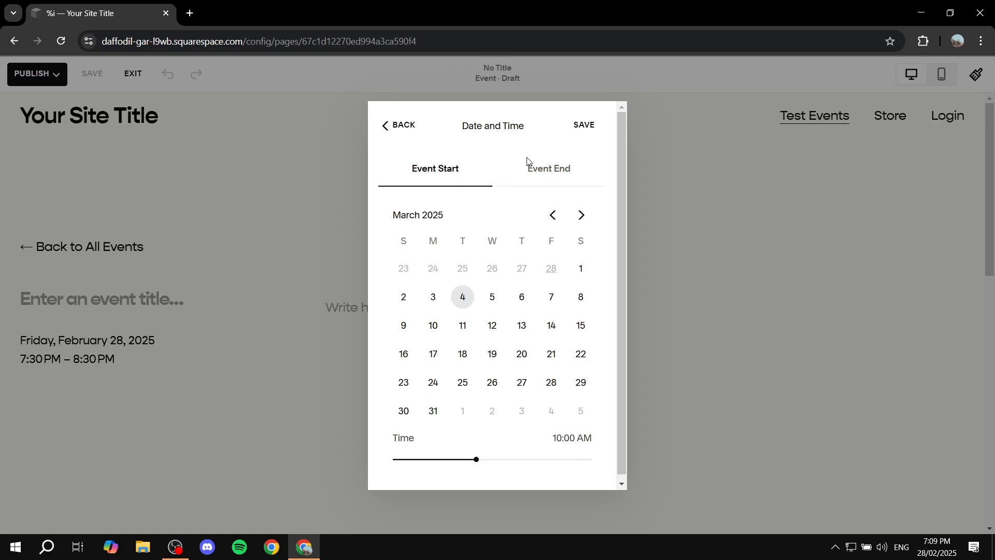
pyautogui.click(585, 129)
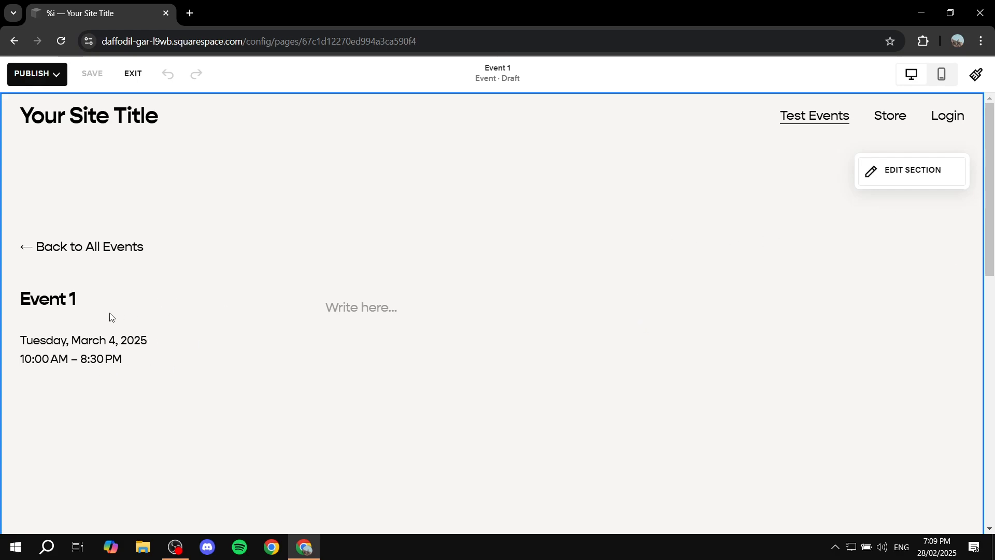
# - Open the event's settings and upload the TUTORIAL image from Explainer Media as the featured image
pyautogui.click(111, 346)
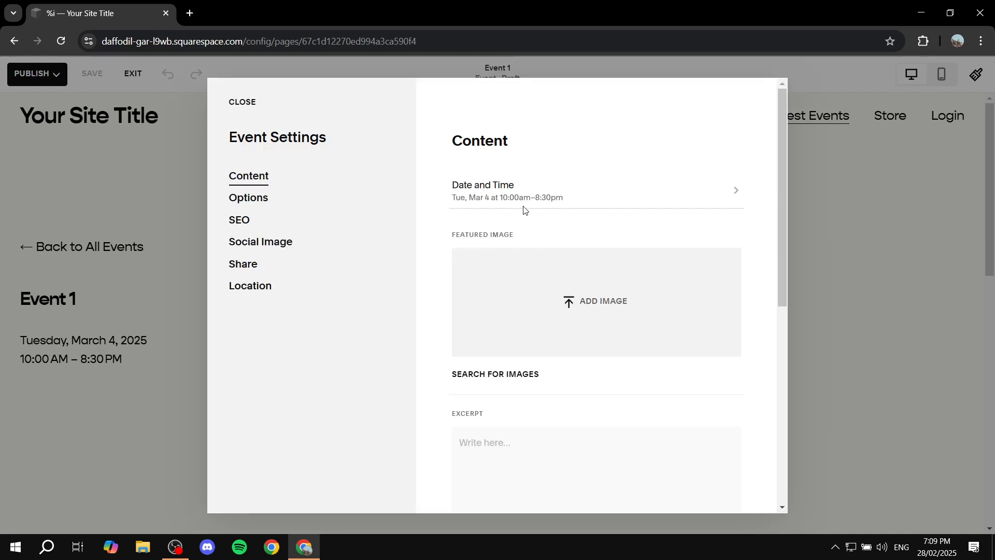
pyautogui.scroll(-5, 536, 283)
pyautogui.scroll(-1, 534, 289)
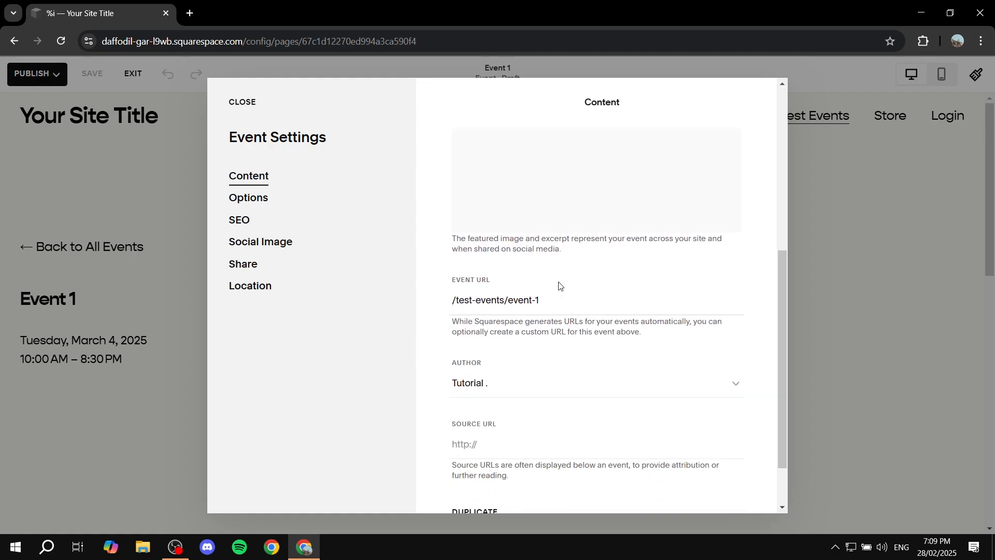
pyautogui.scroll(-1, 582, 325)
pyautogui.scroll(7, 573, 211)
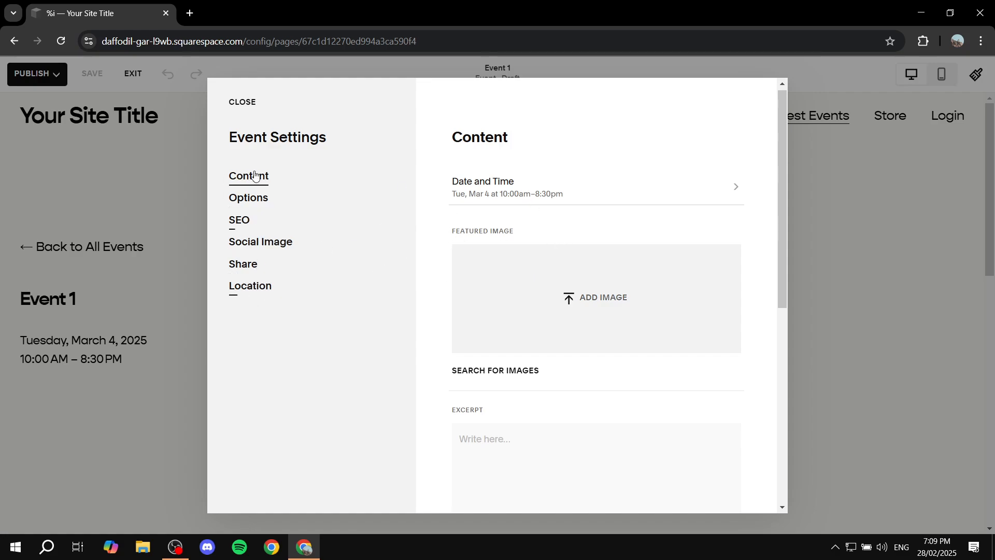
pyautogui.click(263, 289)
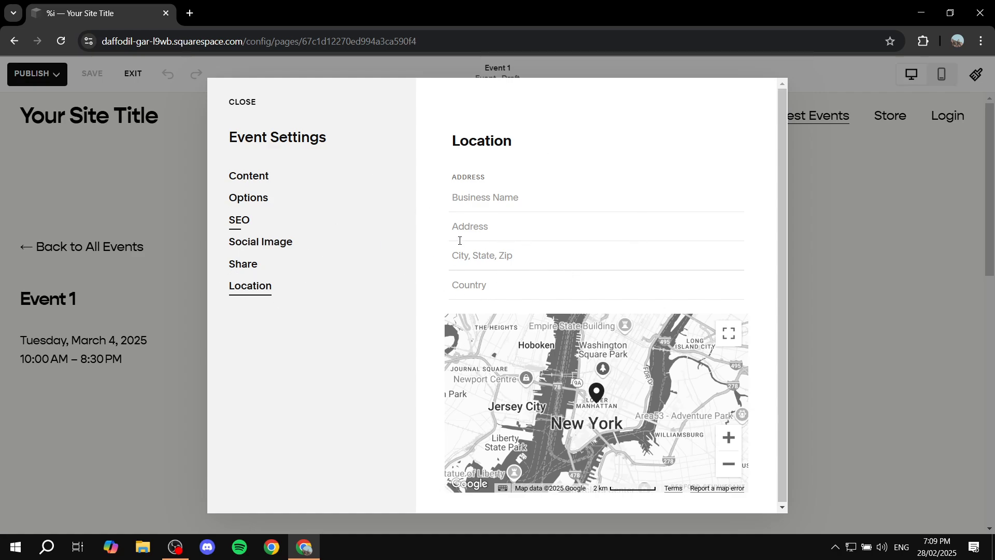
pyautogui.click(257, 181)
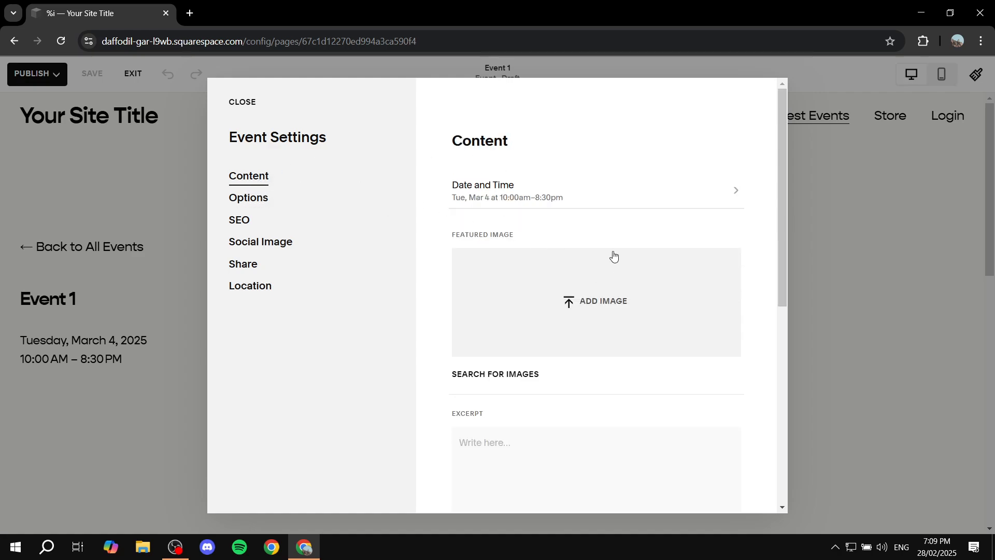
pyautogui.click(596, 305)
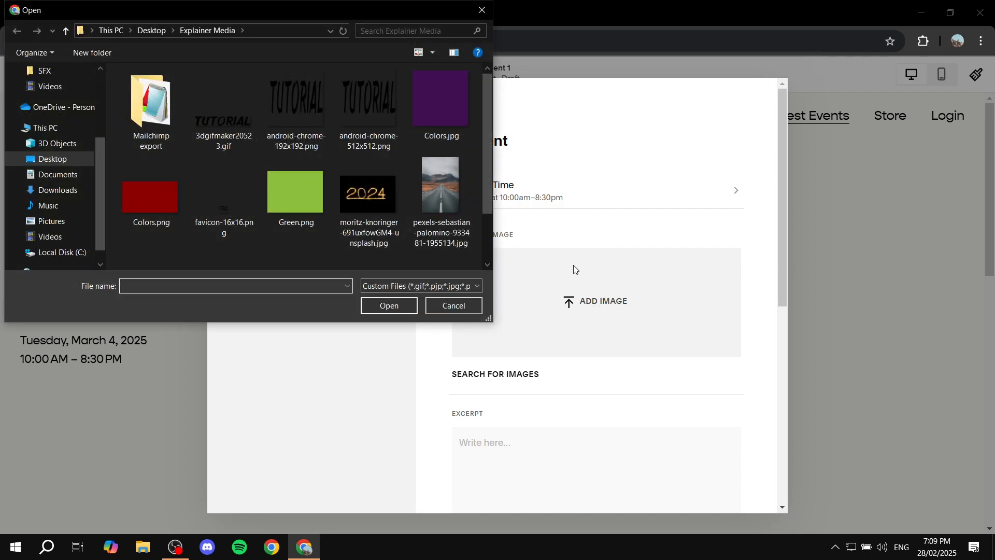
pyautogui.doubleClick(166, 231)
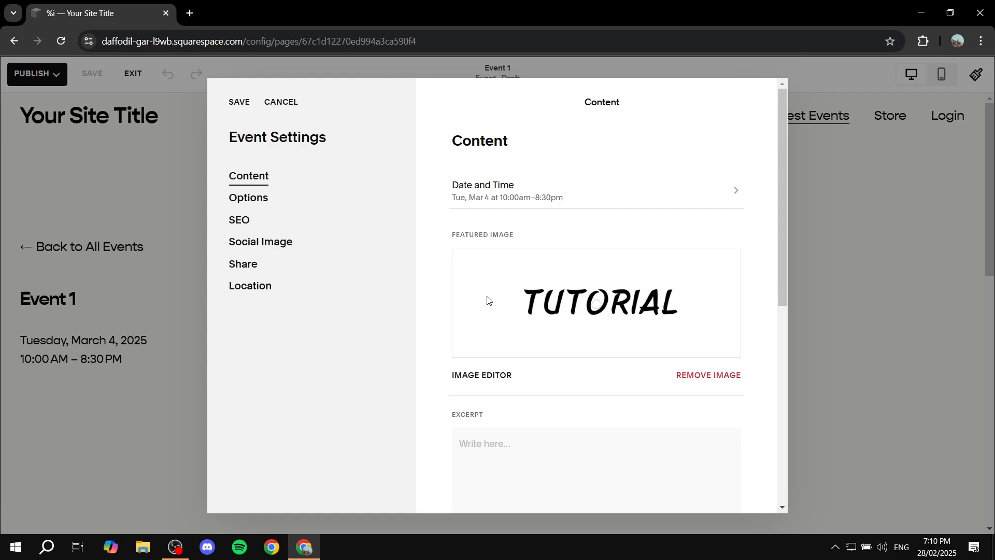
# - Inspect the text formatting options of the event's excerpt field
pyautogui.scroll(-3, 488, 305)
pyautogui.click(504, 318)
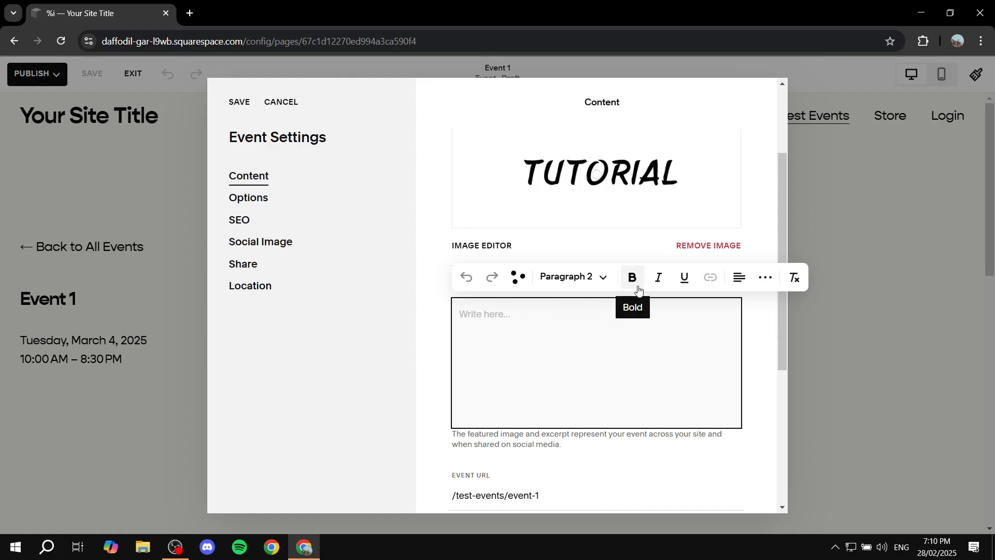
pyautogui.click(601, 277)
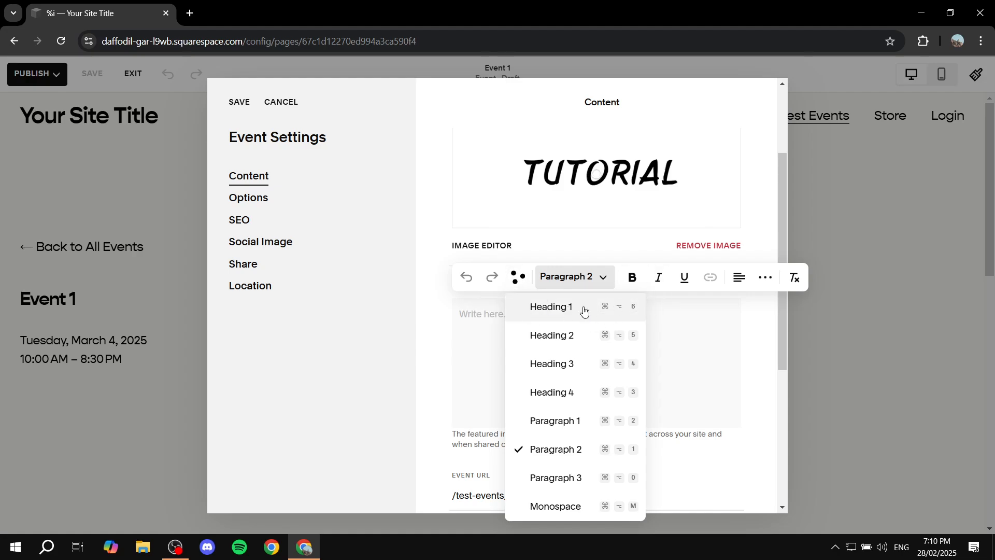
pyautogui.click(566, 280)
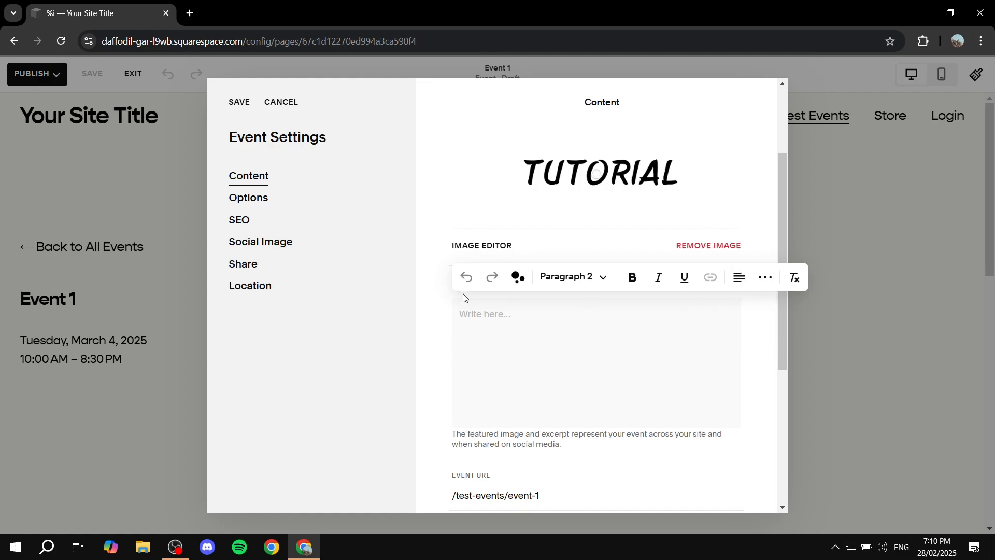
pyautogui.click(419, 309)
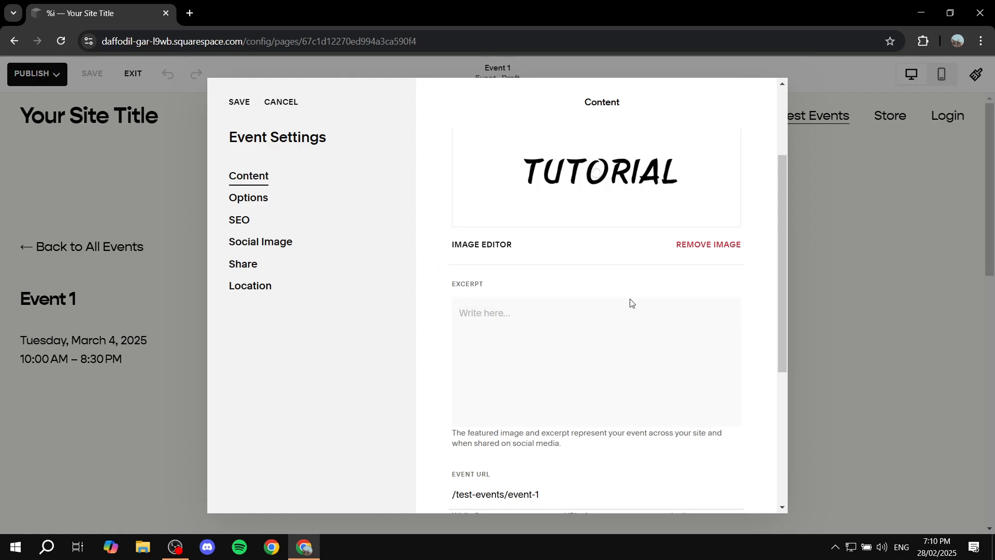
# - Review the event URL, author and source URL fields in the event's content settings
pyautogui.scroll(-3, 617, 302)
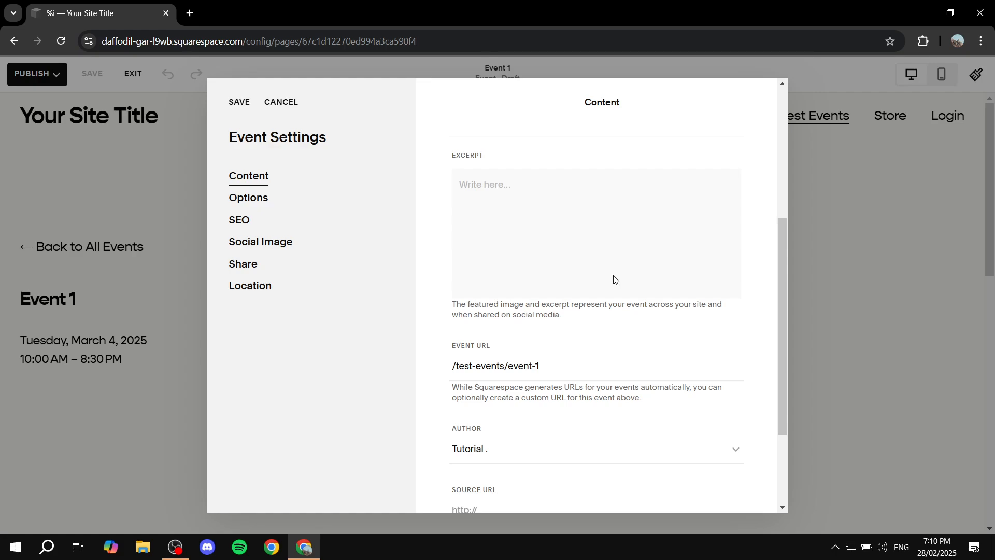
pyautogui.scroll(-2, 615, 280)
pyautogui.click(534, 283)
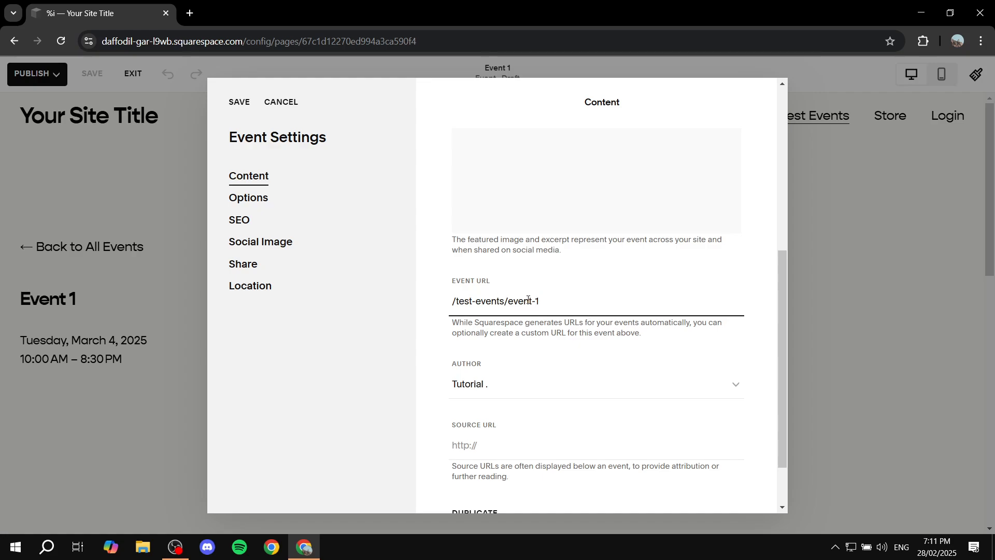
pyautogui.hotkey('shift', 'Left')
pyautogui.hotkey('shift', 'Left')
pyautogui.hotkey('shift', 'Left')
pyautogui.hotkey('shift', 'Left')
pyautogui.hotkey('shift', 'Left')
pyautogui.click(572, 296)
pyautogui.scroll(-2, 553, 323)
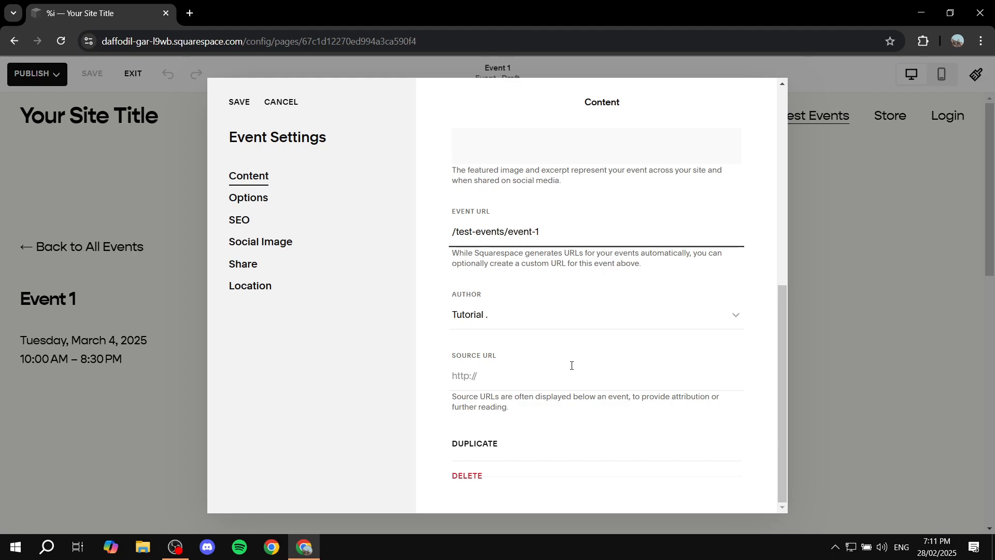
pyautogui.scroll(10, 580, 367)
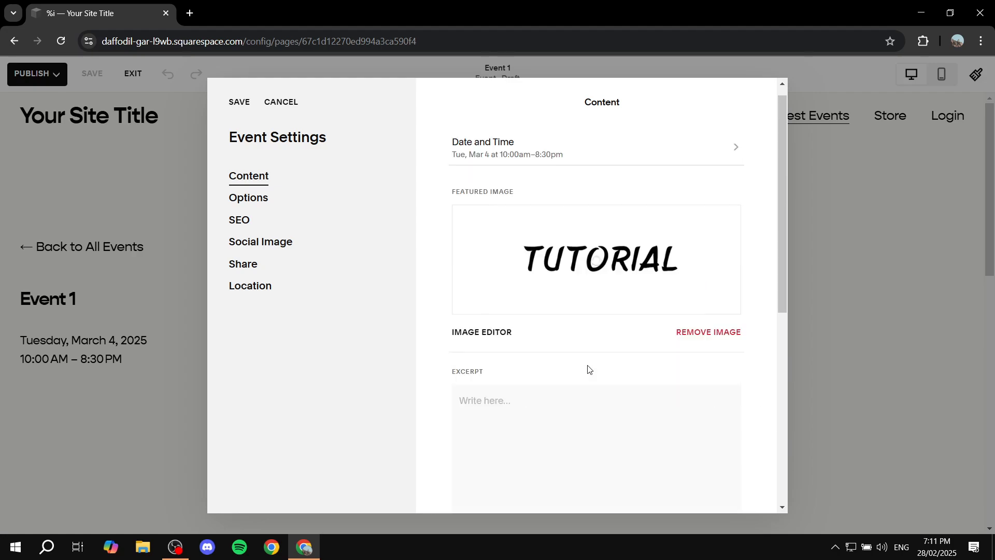
# - Review the event's Options status choices and its SEO settings
pyautogui.click(259, 203)
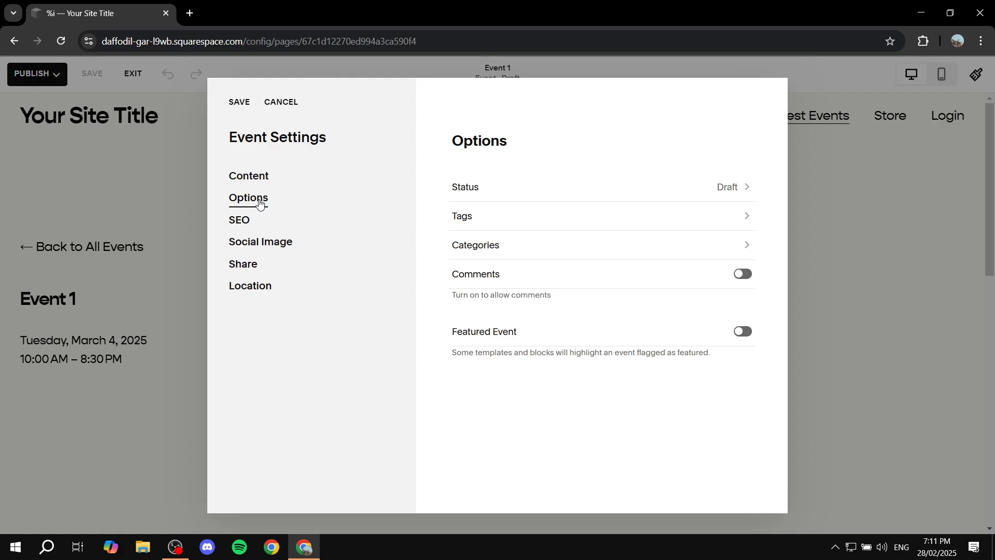
pyautogui.click(594, 189)
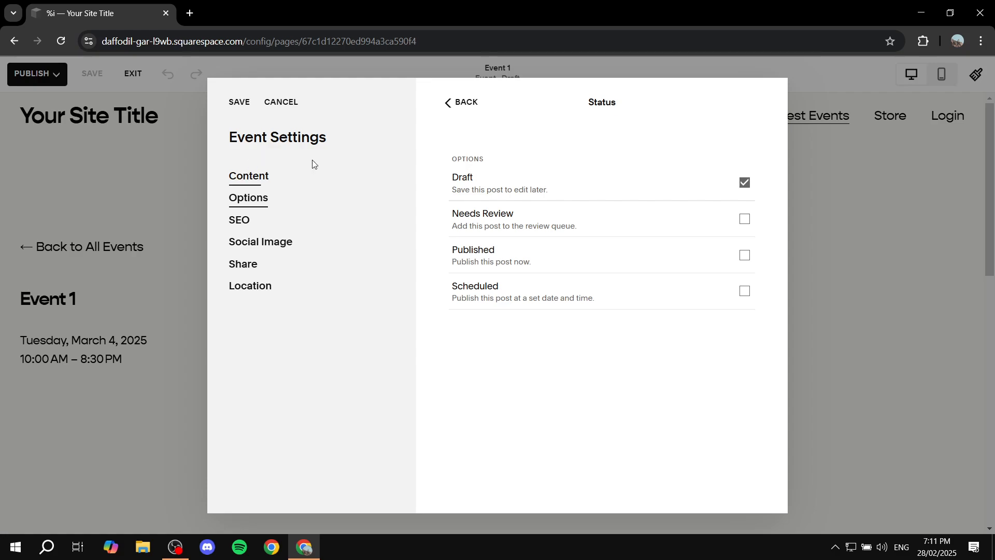
pyautogui.click(452, 103)
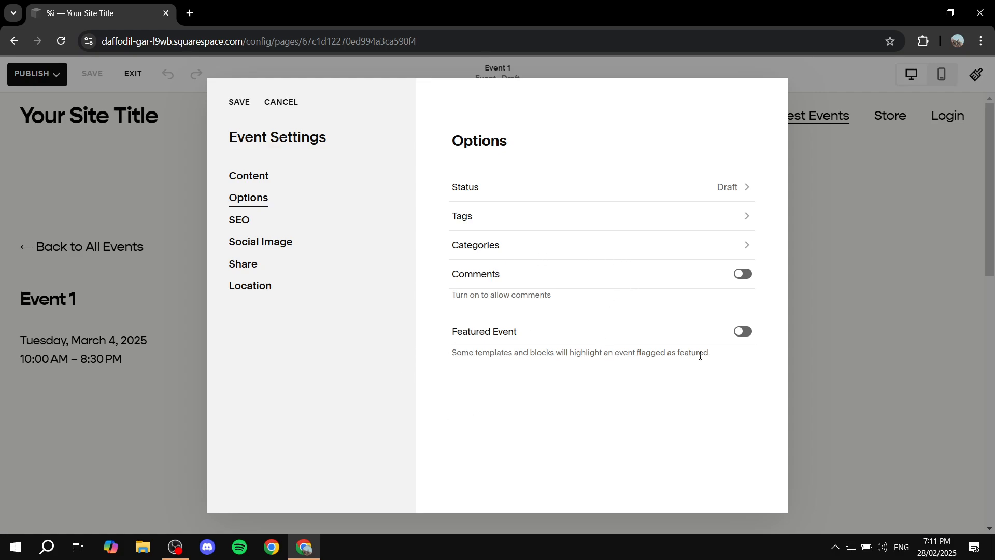
pyautogui.click(249, 223)
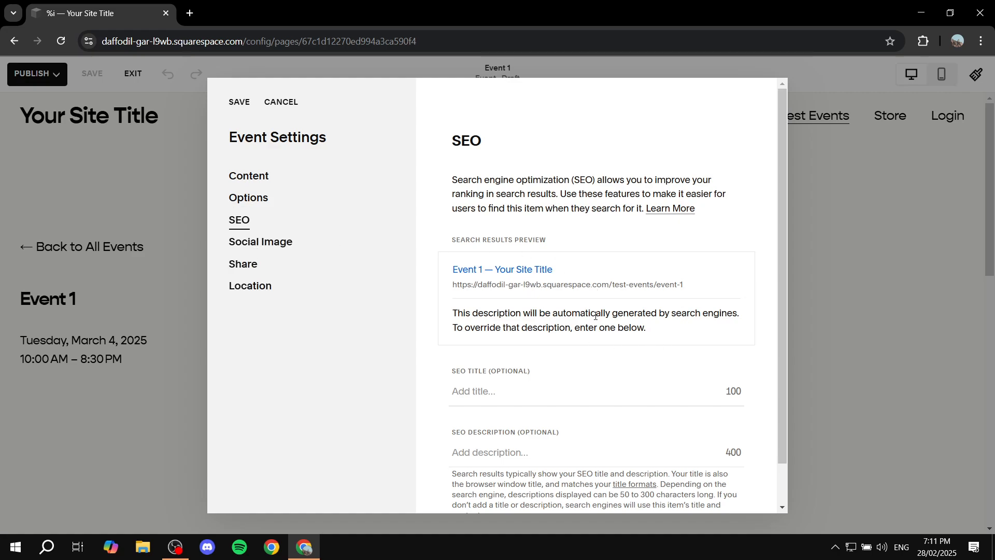
pyautogui.scroll(-1, 487, 381)
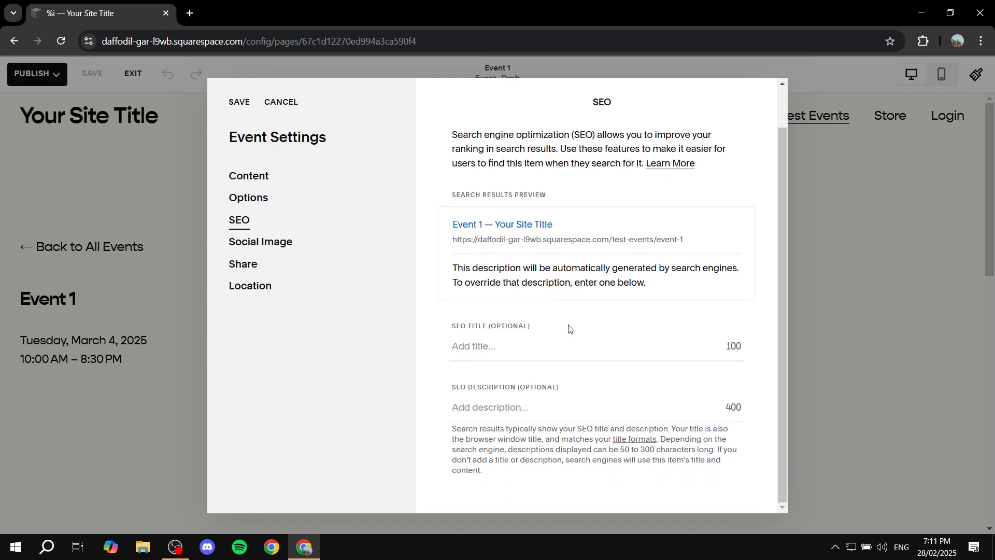
# - Review the Social Image and Share sections, then save the event settings
pyautogui.click(266, 249)
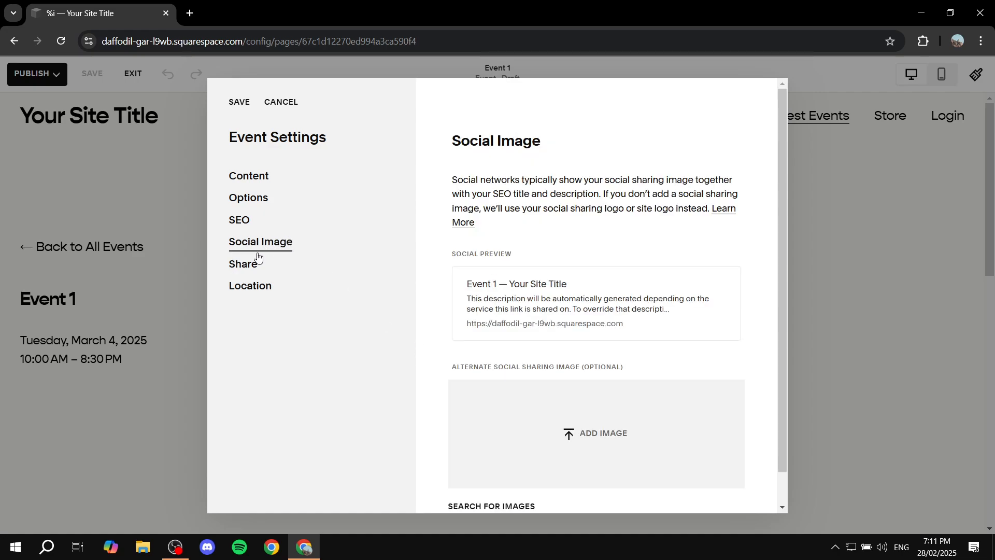
pyautogui.scroll(-1, 614, 287)
pyautogui.moveTo(450, 333); pyautogui.dragTo(667, 336)
pyautogui.click(663, 334)
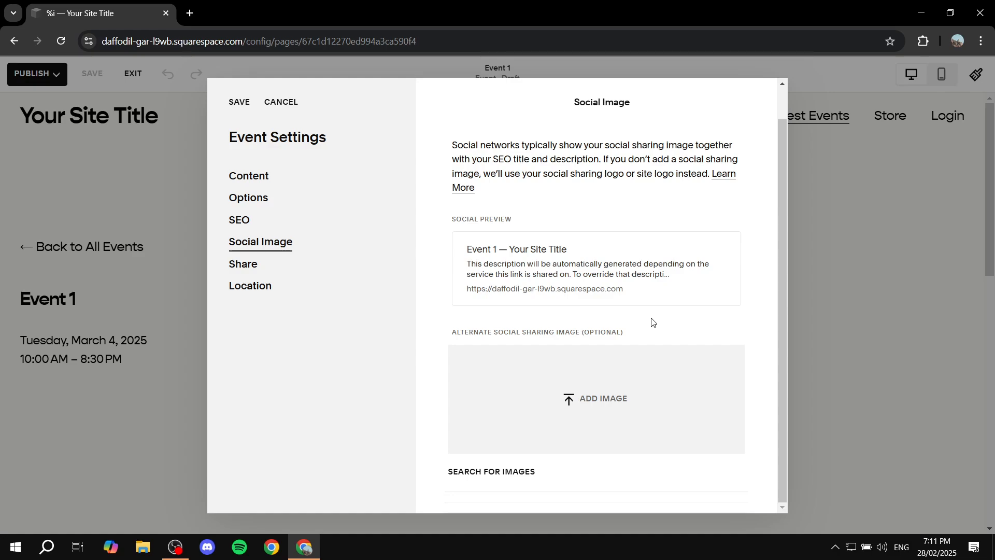
pyautogui.click(242, 265)
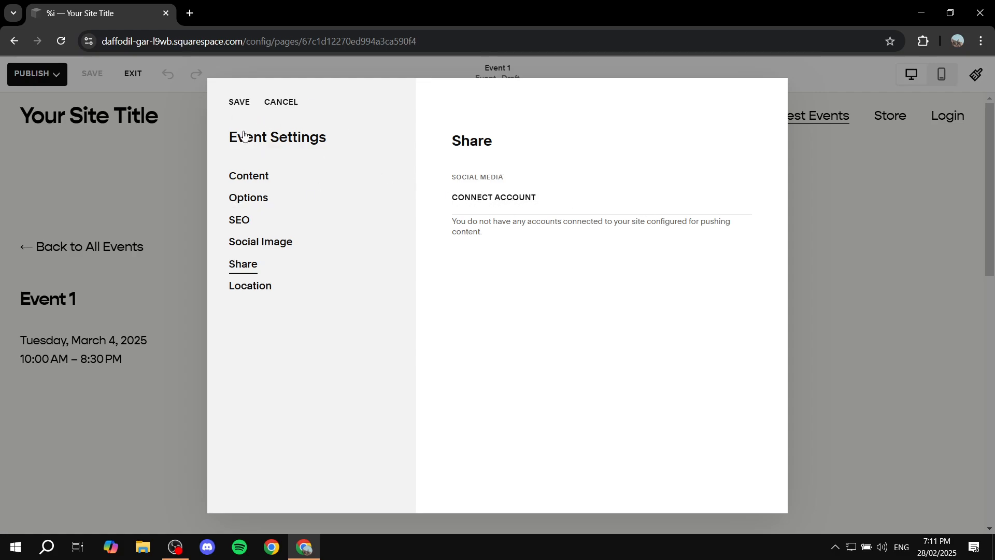
pyautogui.click(238, 102)
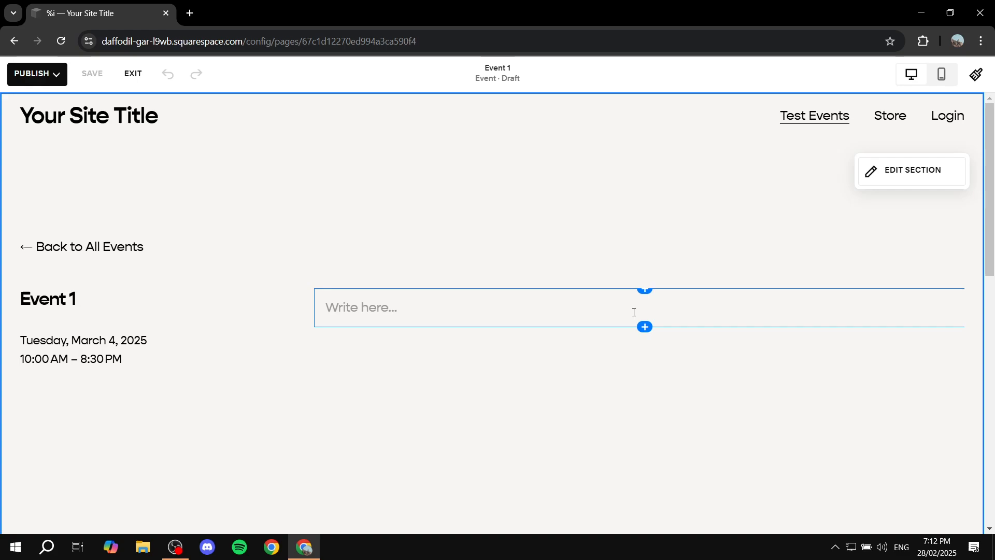
# - Add an Image block to the body of the Event 1 page
pyautogui.click(646, 291)
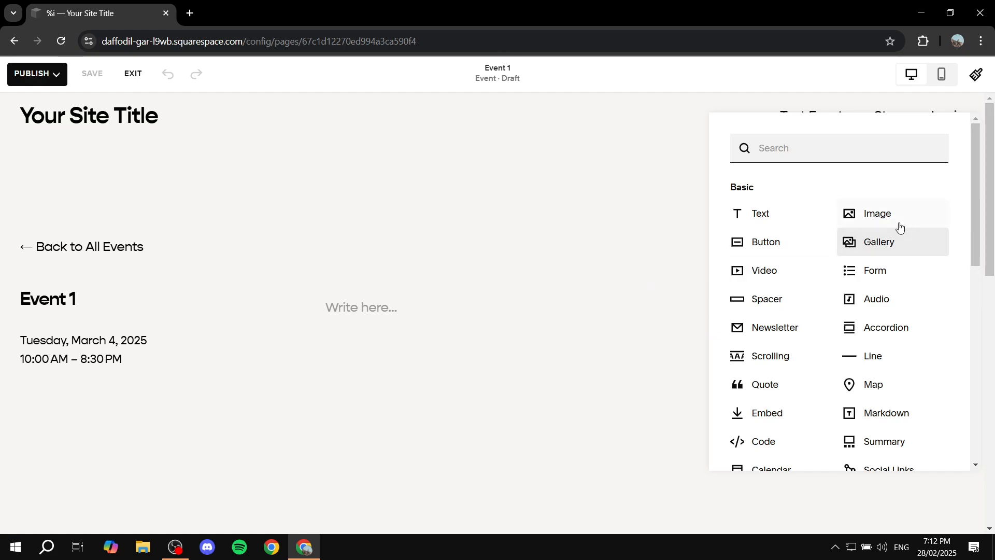
pyautogui.click(882, 213)
pyautogui.scroll(-8, 594, 308)
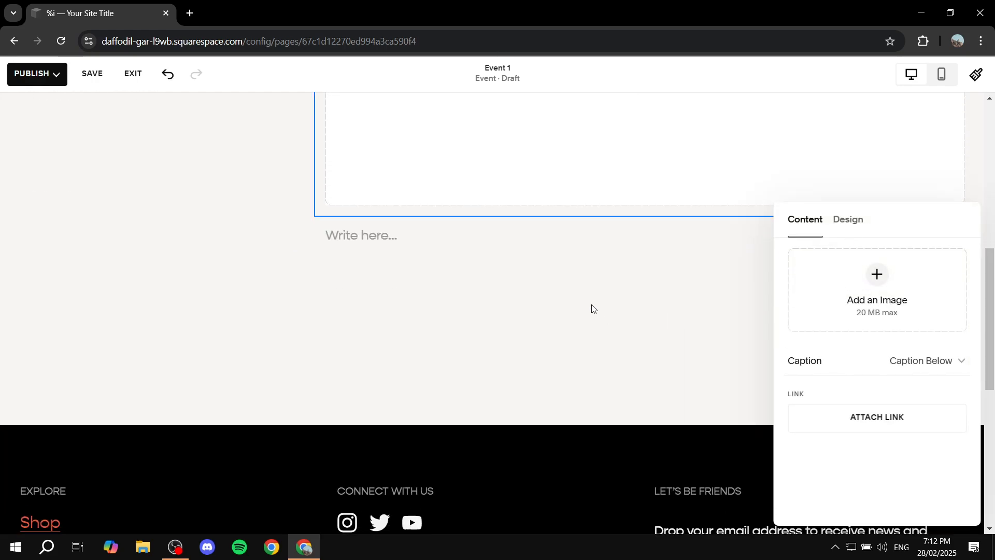
pyautogui.click(436, 247)
pyautogui.scroll(4, 456, 233)
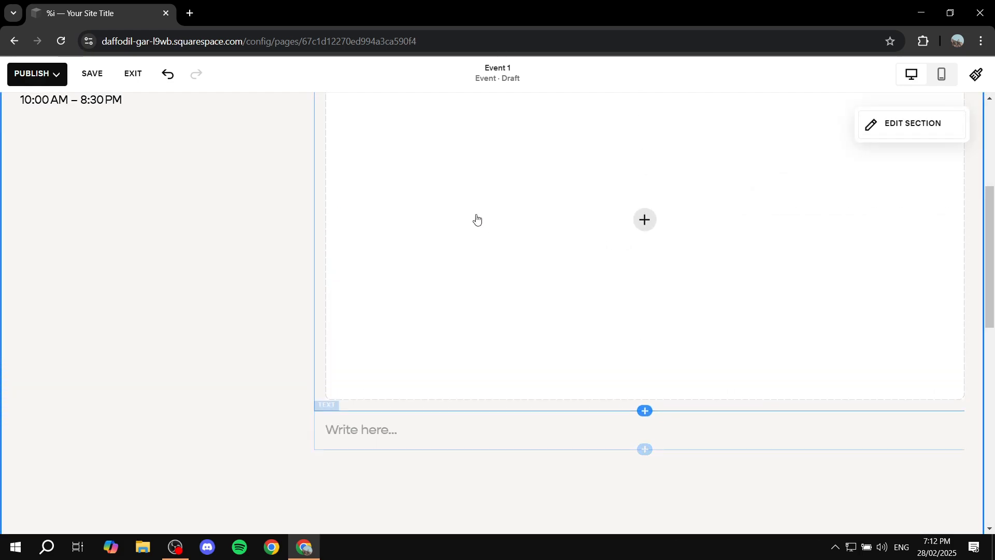
pyautogui.scroll(-2, 645, 292)
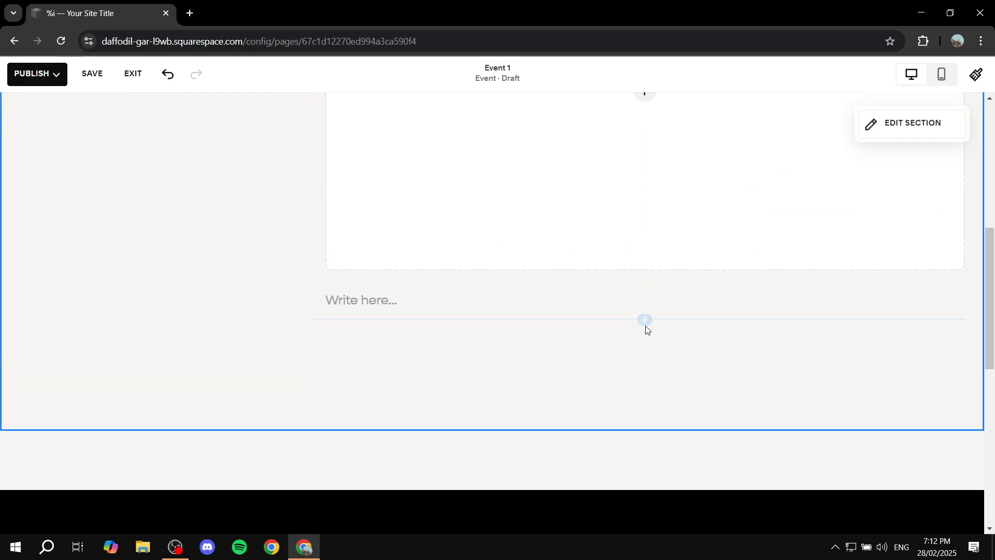
pyautogui.click(645, 320)
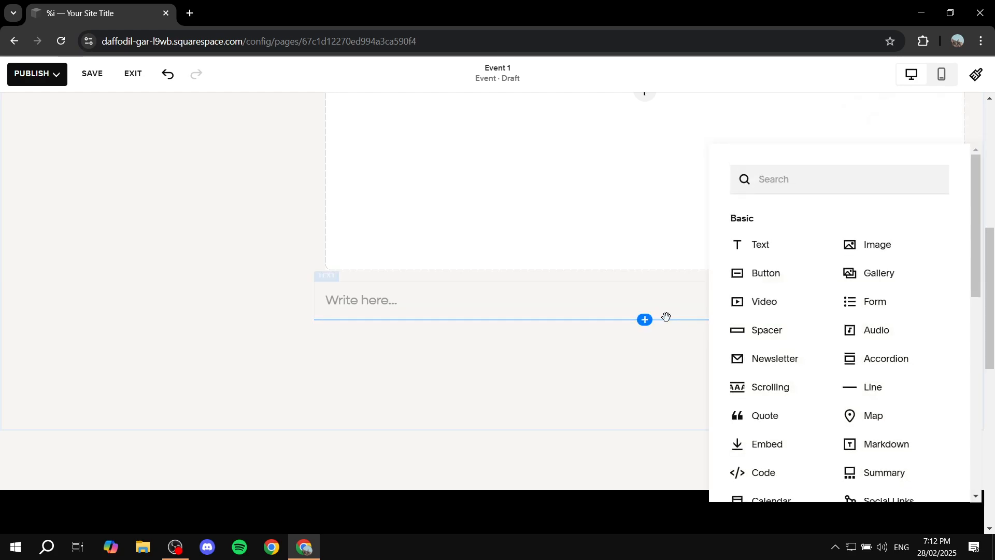
pyautogui.scroll(-6, 831, 345)
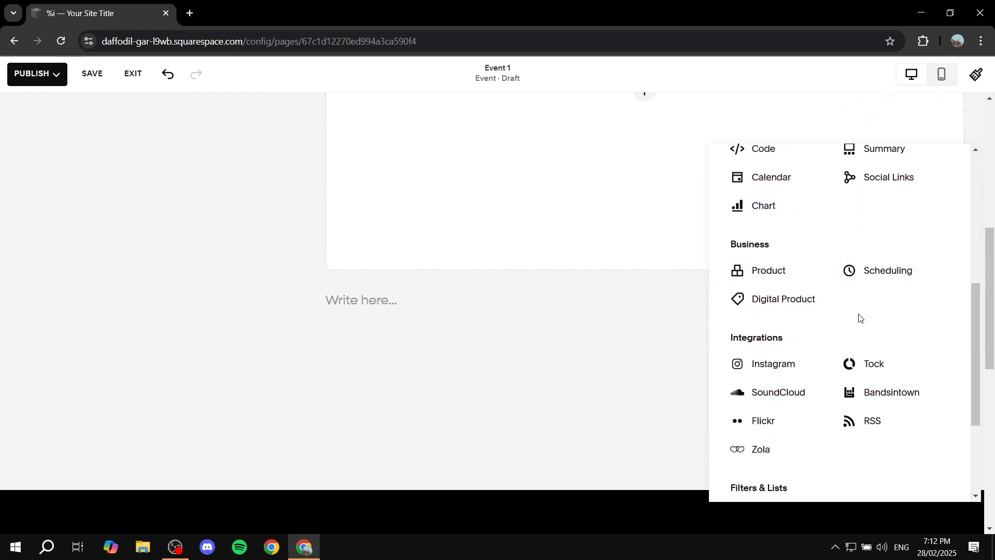
pyautogui.scroll(6, 833, 327)
pyautogui.click(645, 321)
# - Save the Event 1 page and exit the editor
pyautogui.scroll(7, 461, 268)
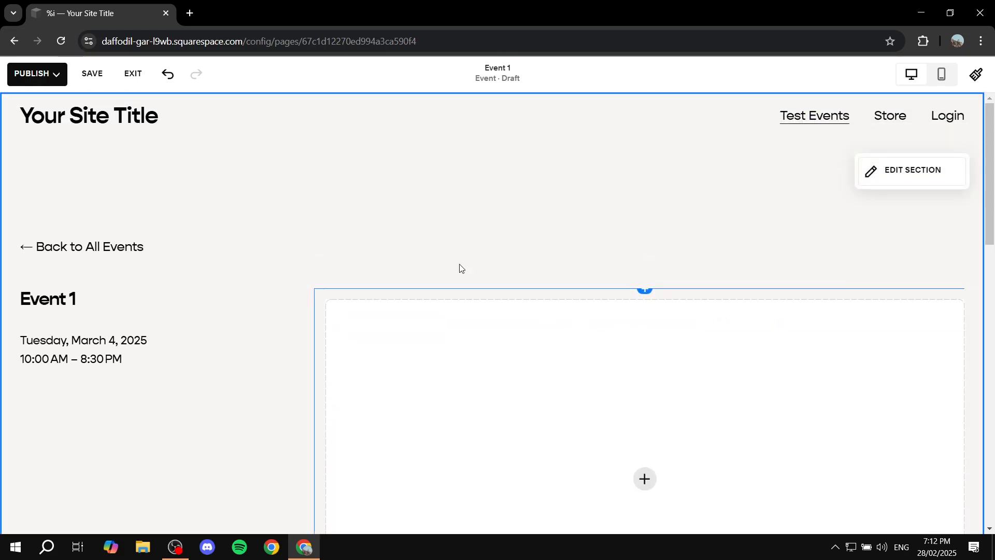
pyautogui.click(91, 76)
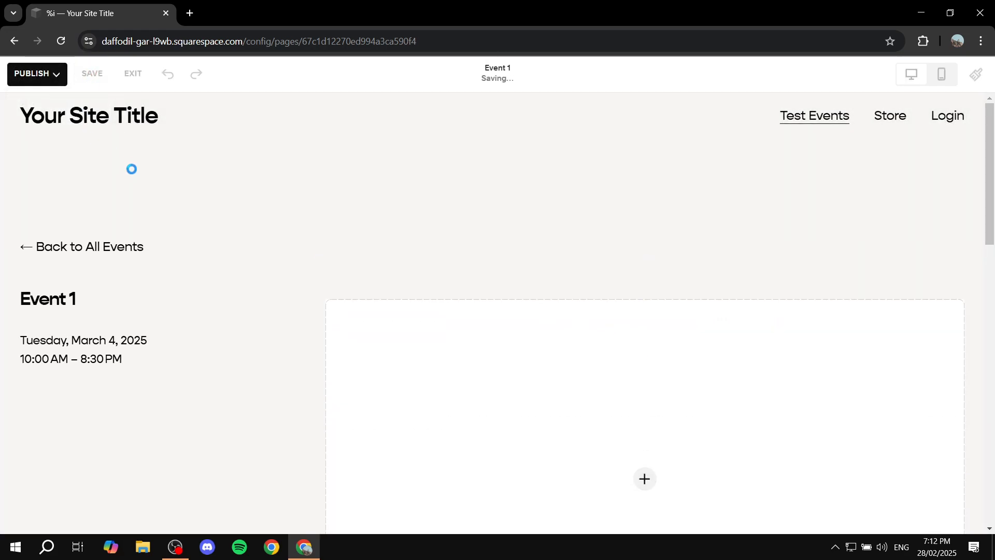
pyautogui.click(133, 73)
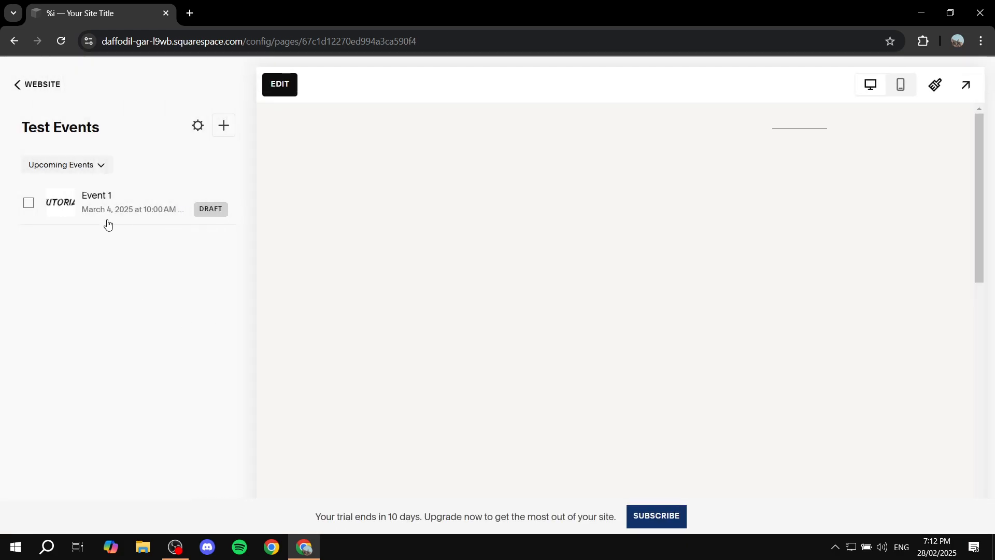
# - Open Event 1 from the Test Events list to preview it
pyautogui.click(83, 207)
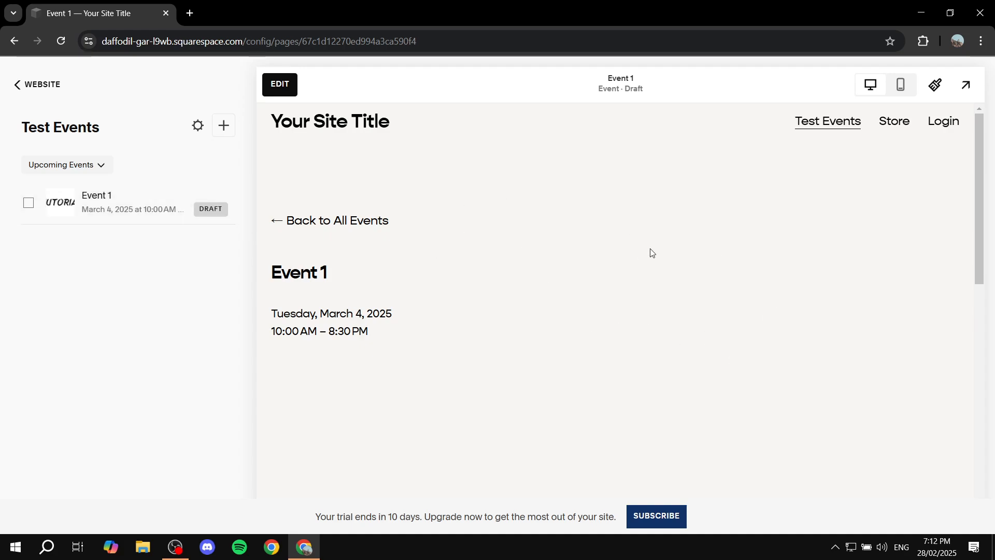
pyautogui.moveTo(228, 217)
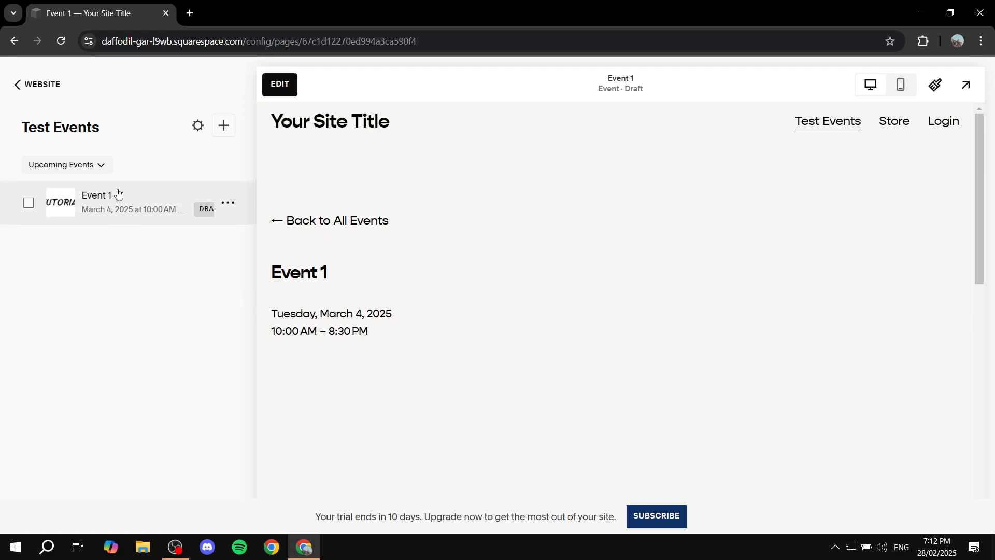
pyautogui.moveTo(218, 189)
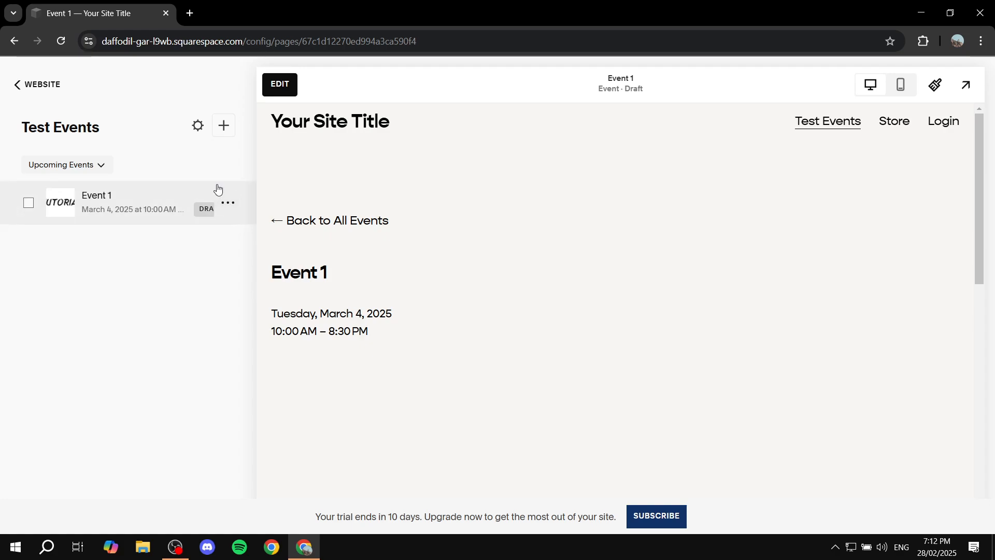
pyautogui.click(223, 126)
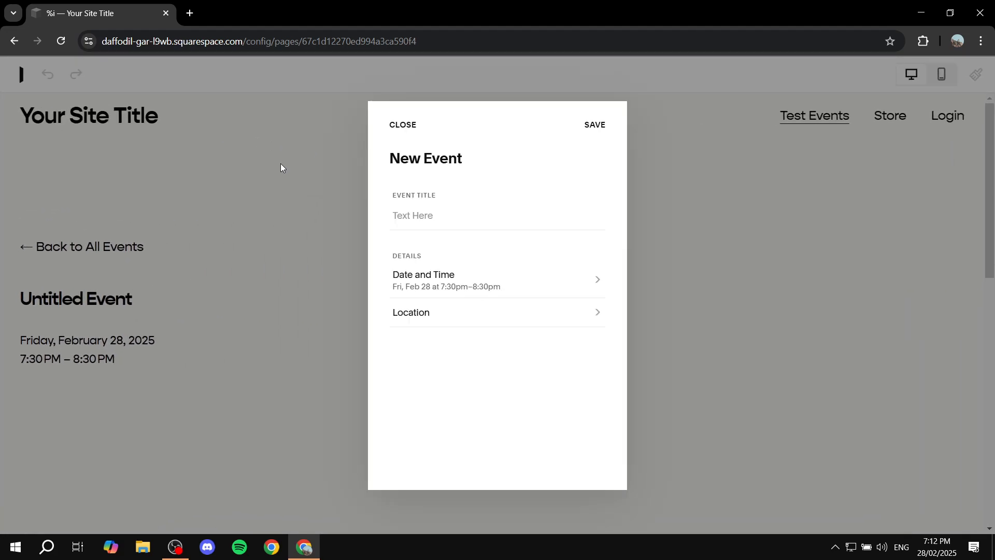
pyautogui.click(412, 125)
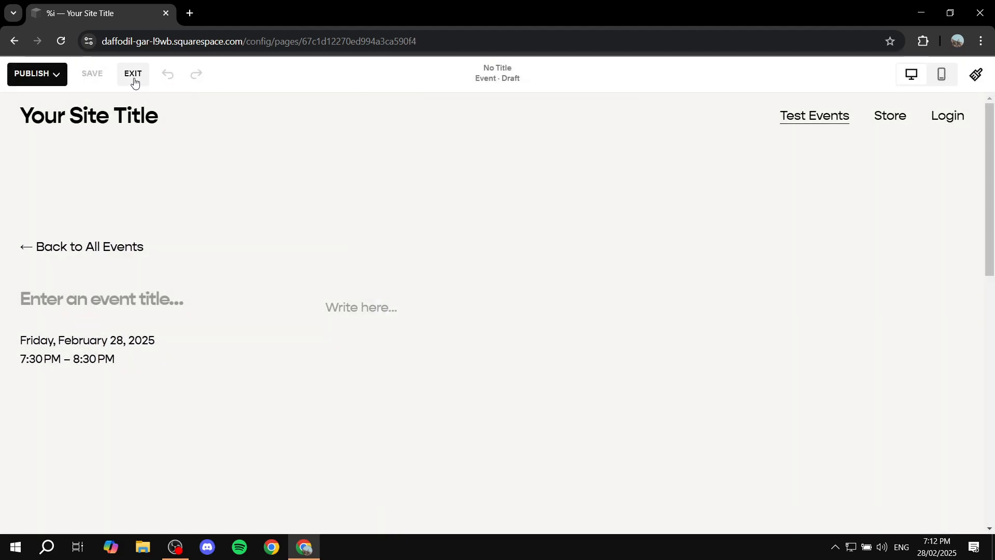
pyautogui.click(133, 79)
pyautogui.click(29, 202)
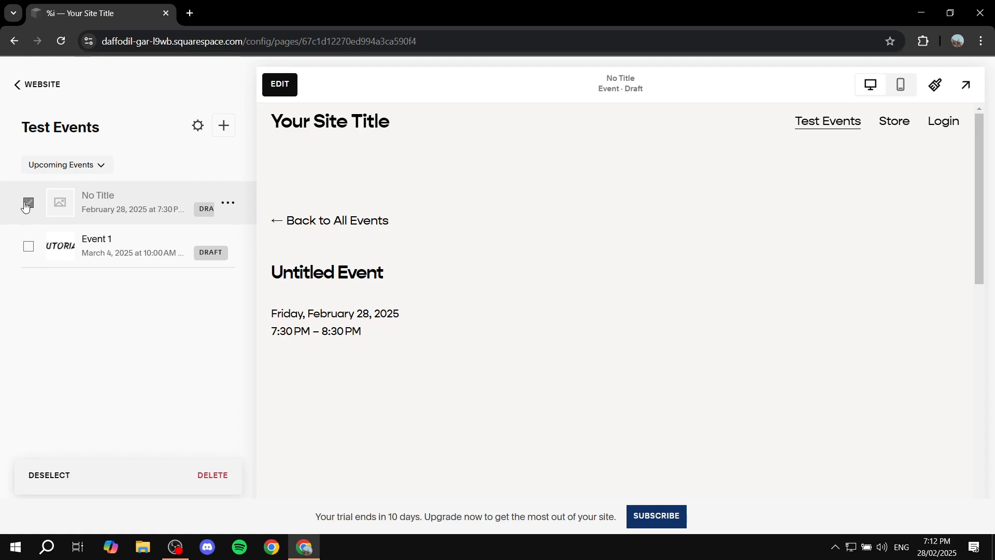
pyautogui.click(228, 479)
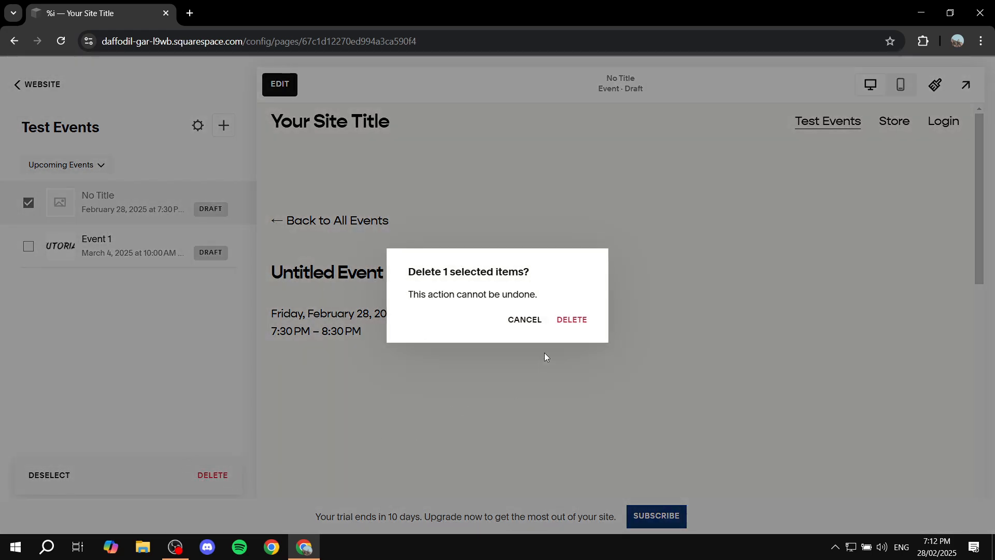
pyautogui.press('Return')
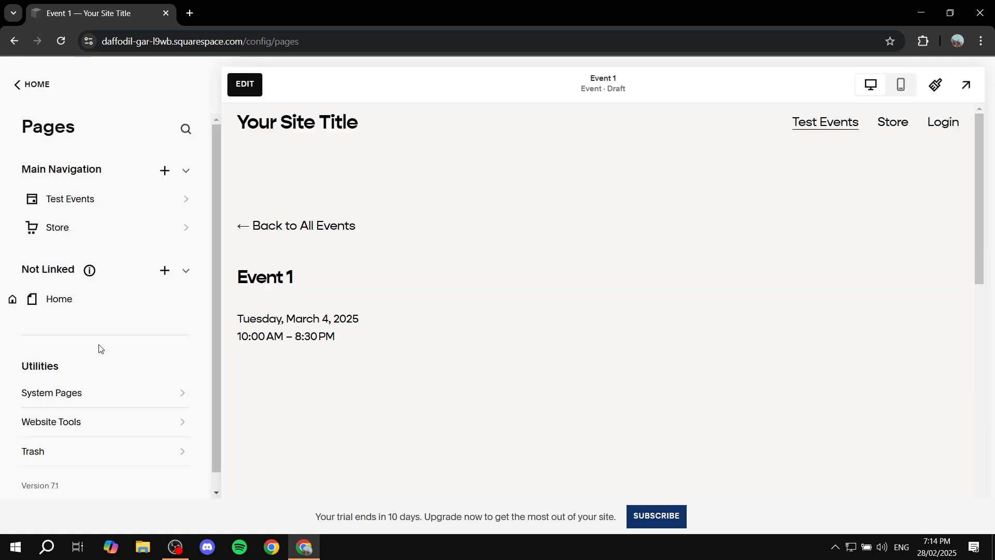
# - Navigate back to the site's main dashboard
pyautogui.click(41, 91)
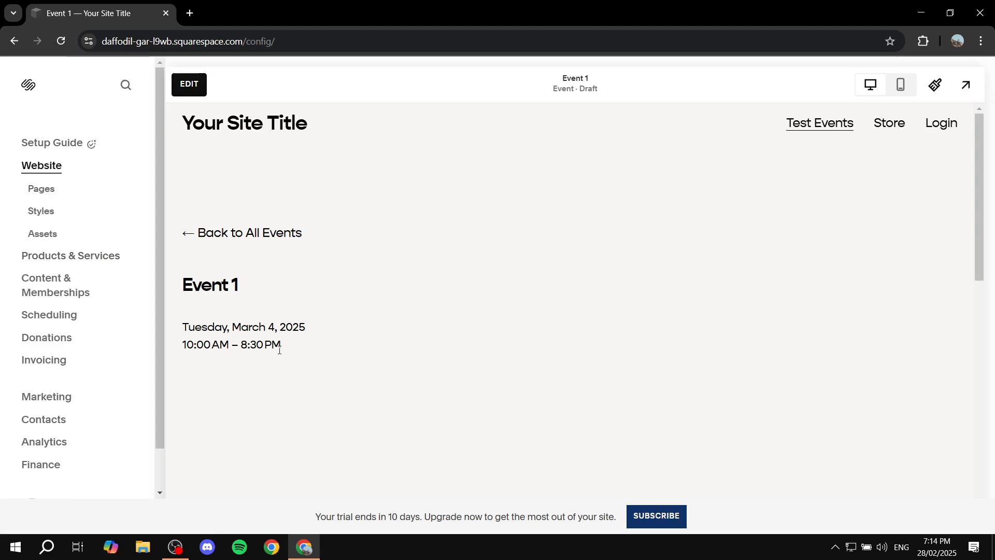
pyautogui.moveTo(280, 350); pyautogui.dragTo(187, 327)
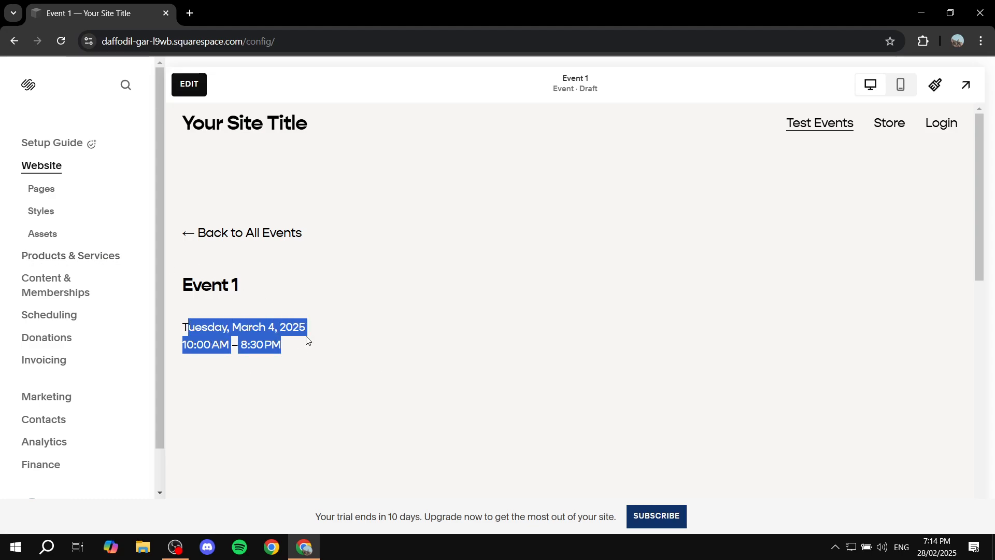
pyautogui.click(361, 333)
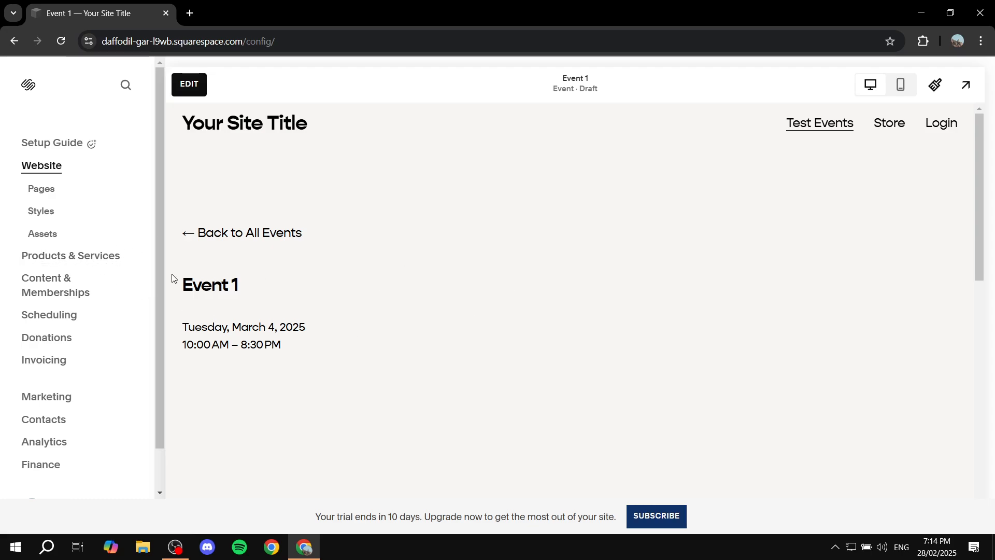
# - Create a new service product named "Event 1"
pyautogui.click(101, 256)
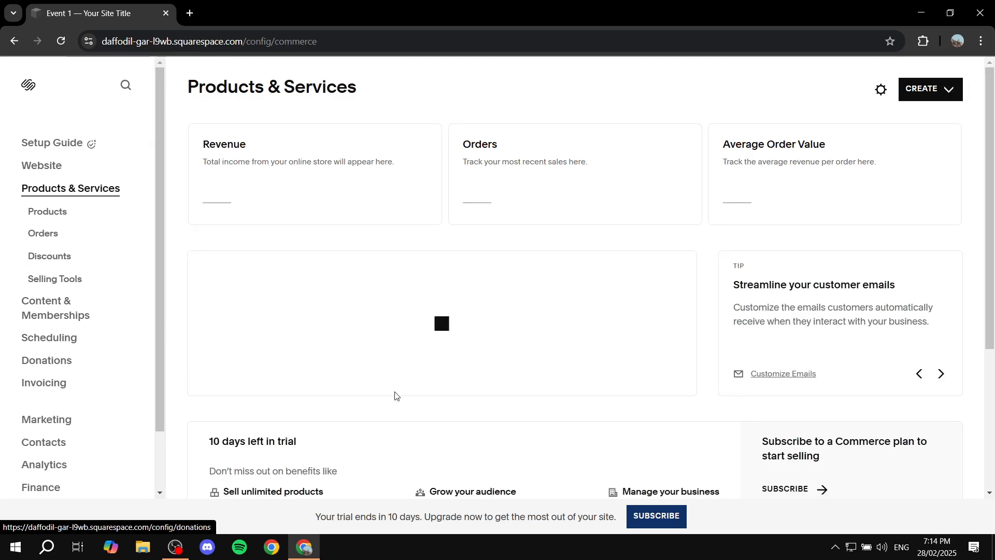
pyautogui.click(927, 92)
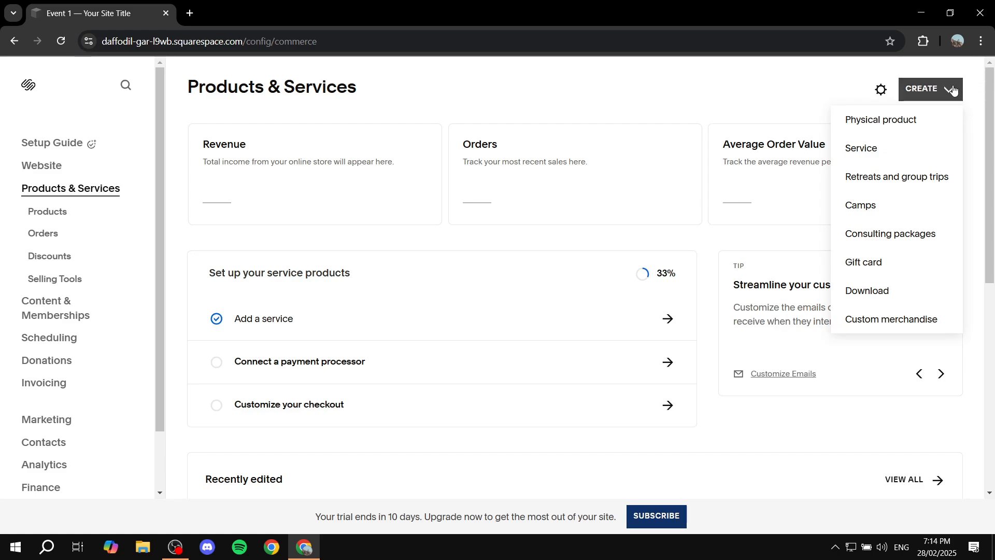
pyautogui.click(884, 154)
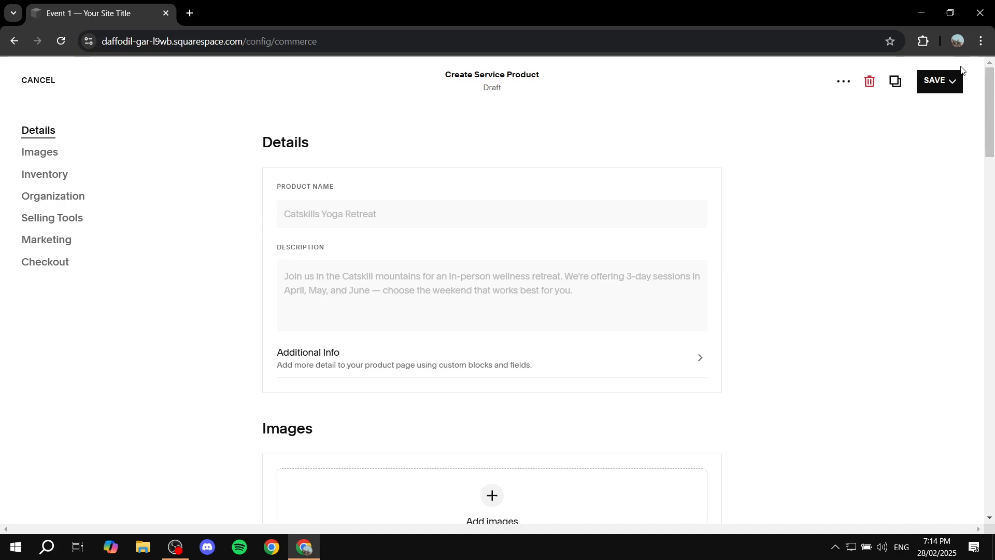
pyautogui.click(400, 216)
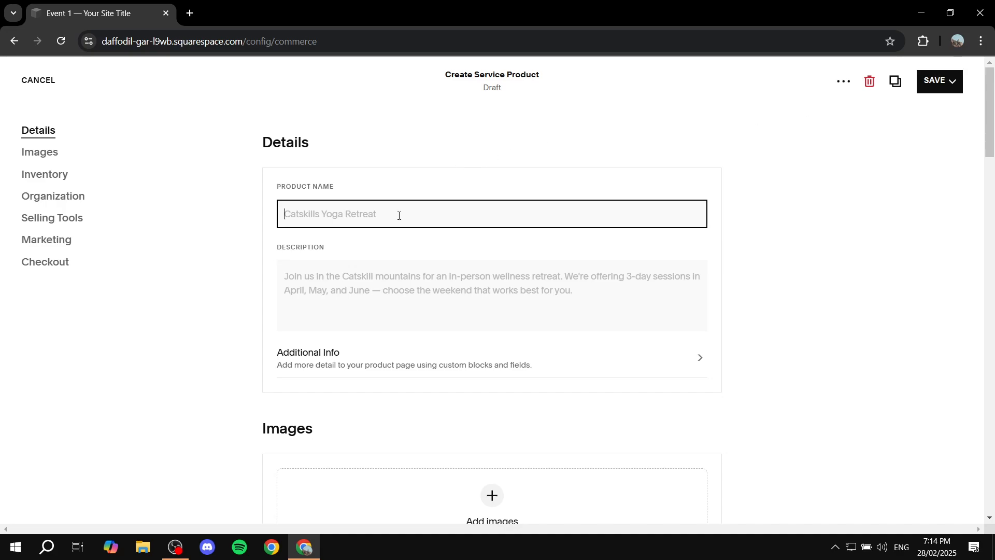
pyautogui.write('Event 1')
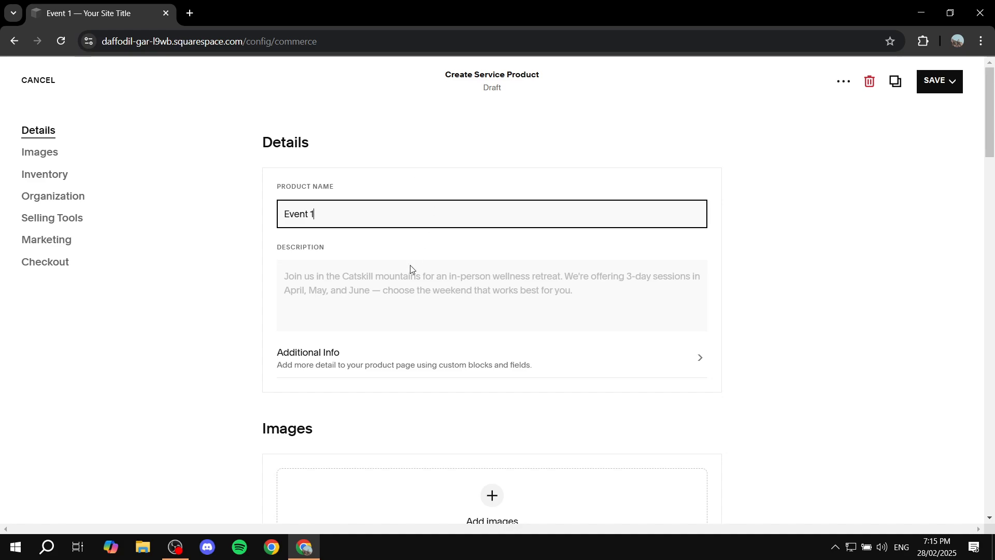
# - Upload the TUTORIAL image as the product's image
pyautogui.click(411, 270)
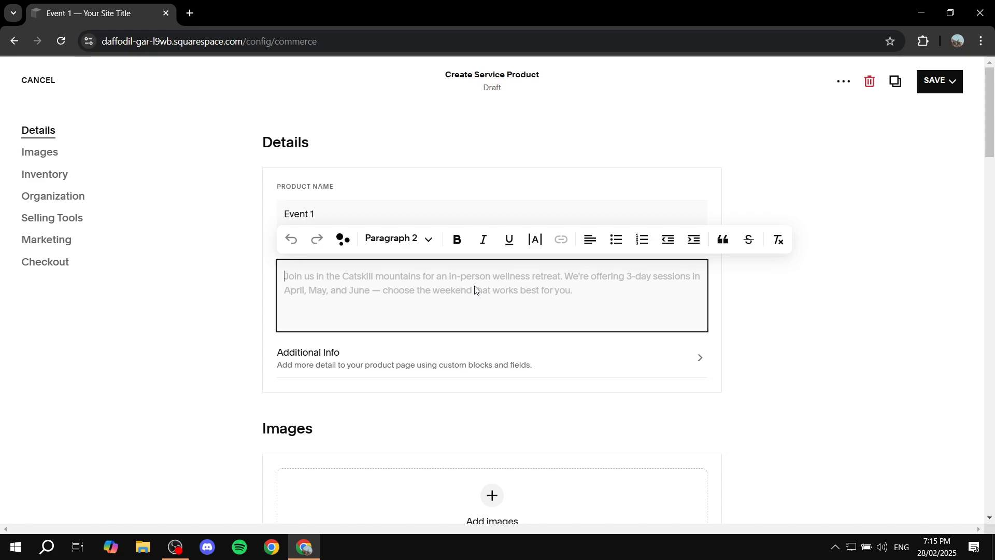
pyautogui.click(196, 300)
pyautogui.scroll(-1, 418, 357)
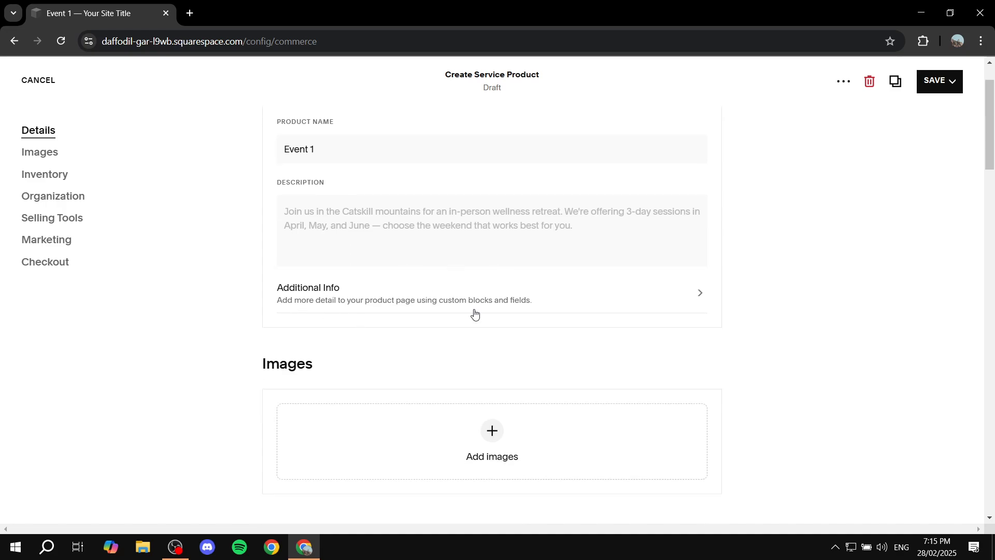
pyautogui.click(491, 431)
pyautogui.click(547, 435)
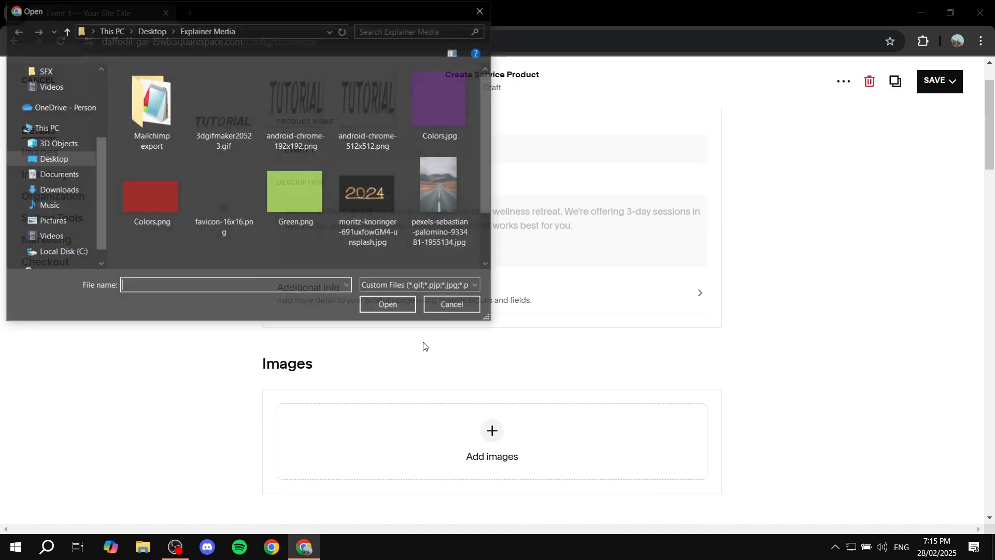
pyautogui.doubleClick(140, 227)
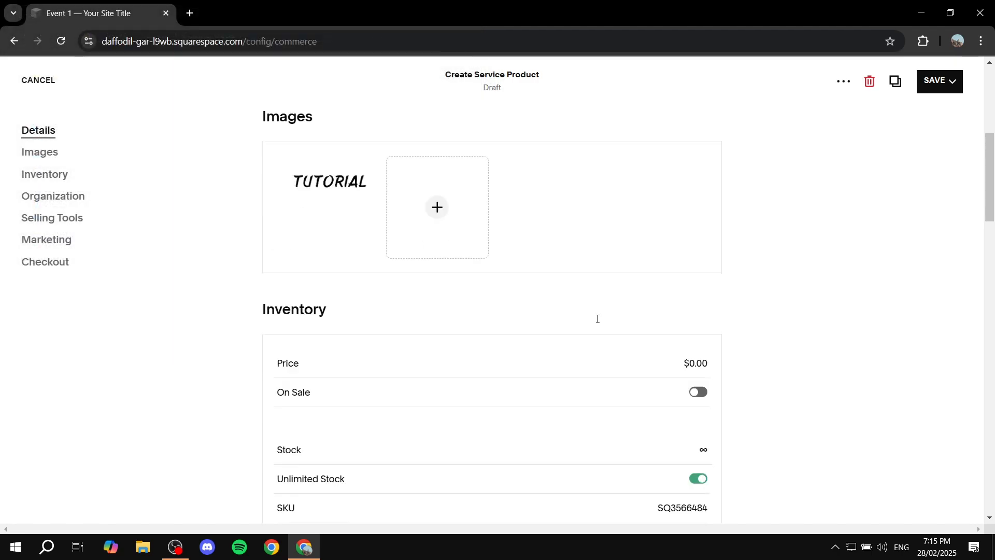
# - Set the product's price to $20.00
pyautogui.scroll(-1, 597, 319)
pyautogui.click(705, 286)
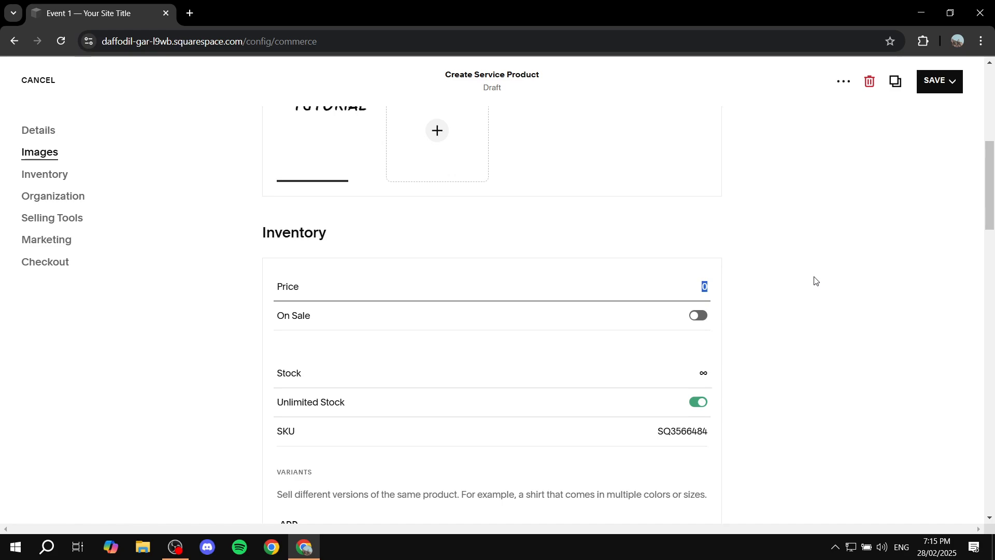
pyautogui.write('20')
pyautogui.click(802, 273)
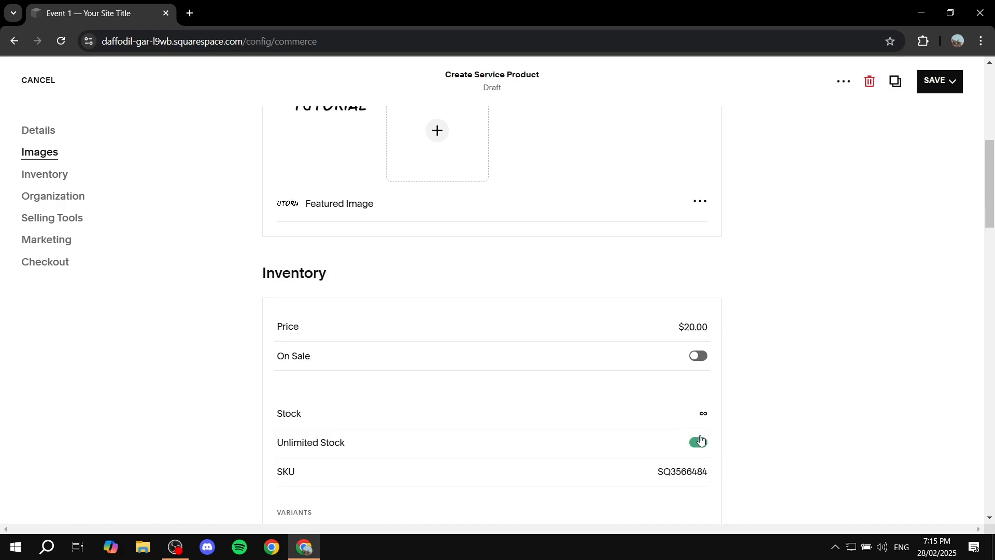
# - Turn off Unlimited Stock and set the stock quantity to 1
pyautogui.click(699, 442)
pyautogui.scroll(-1, 720, 399)
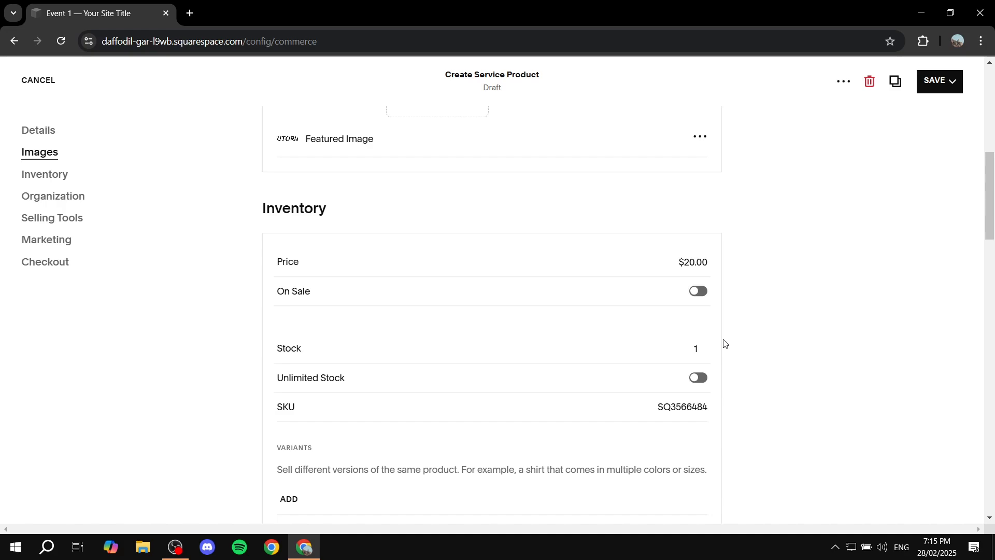
pyautogui.click(697, 349)
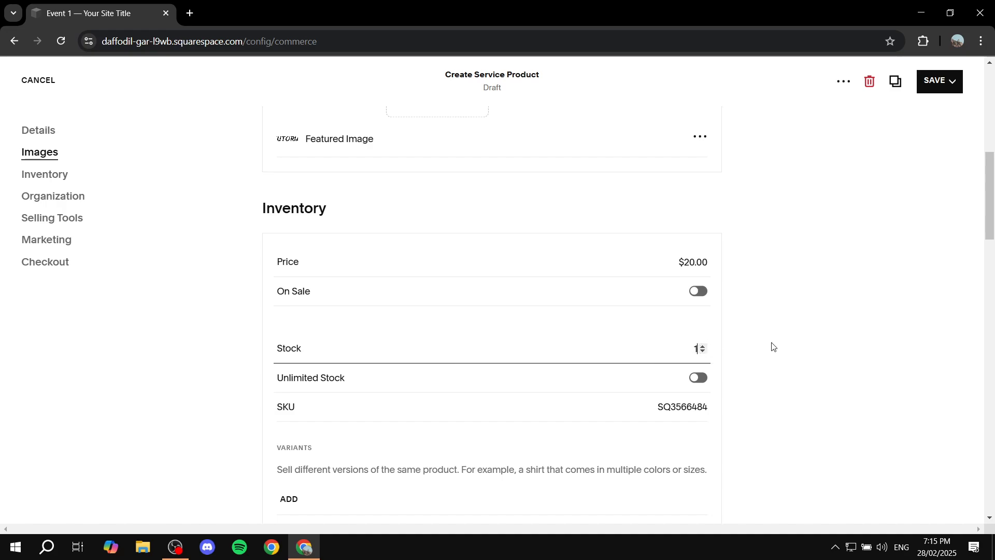
pyautogui.click(704, 377)
# - Publish the Event 1 service product
pyautogui.scroll(-8, 802, 334)
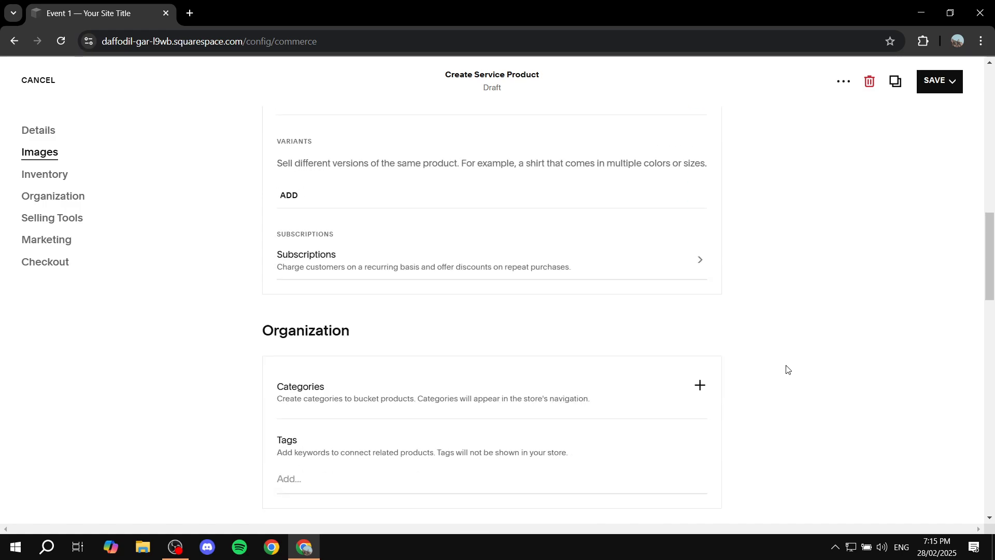
pyautogui.scroll(-6, 561, 300)
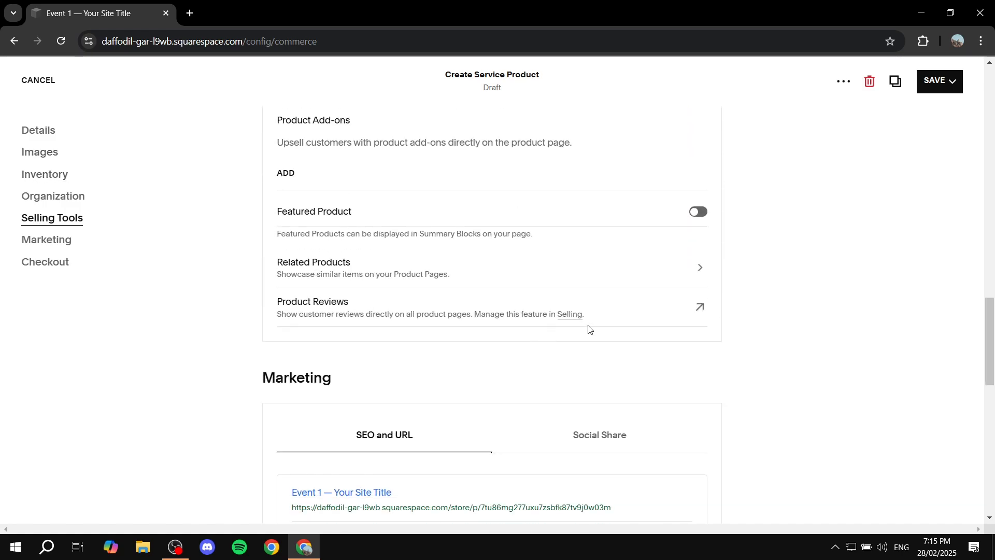
pyautogui.scroll(-4, 581, 334)
pyautogui.scroll(7, 576, 340)
pyautogui.scroll(10, 660, 344)
pyautogui.click(941, 80)
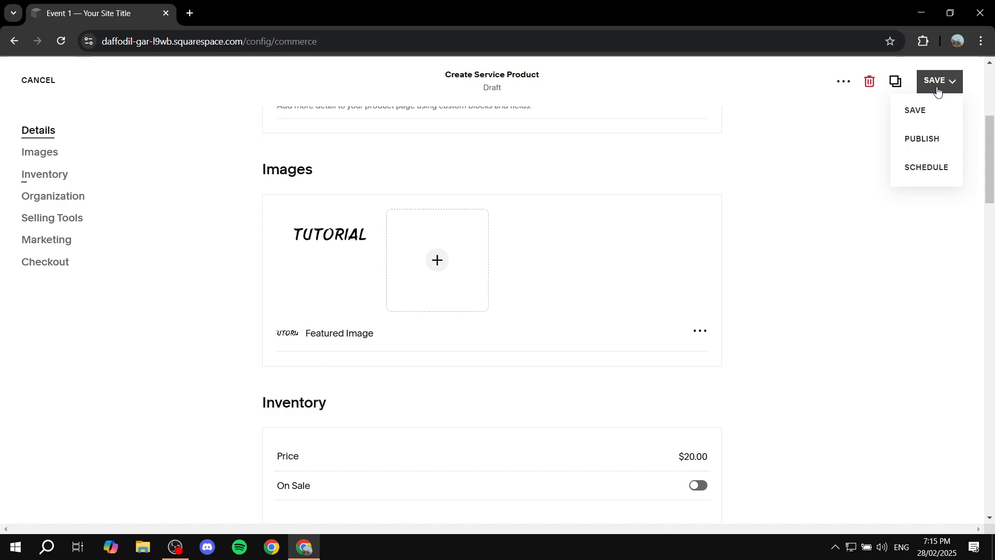
pyautogui.click(926, 139)
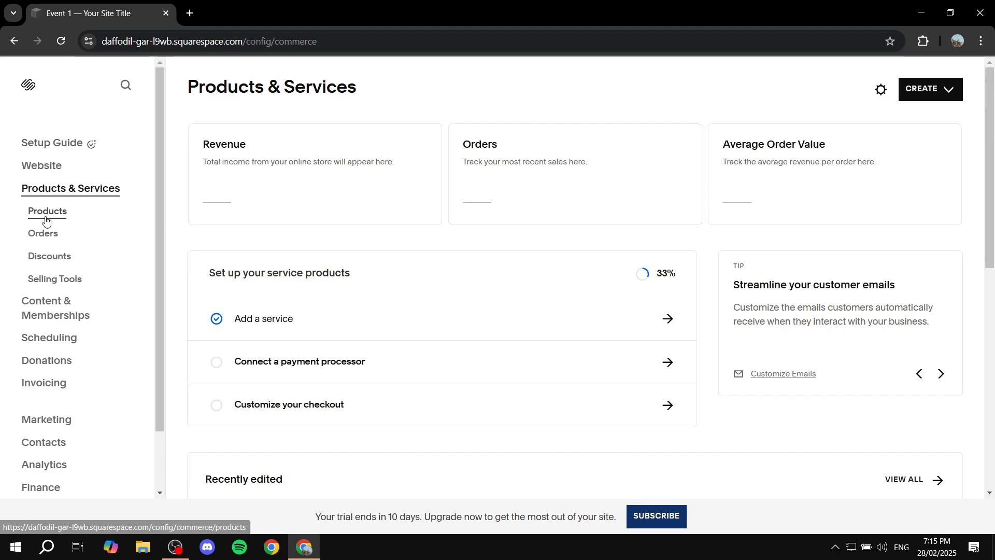
pyautogui.click(45, 171)
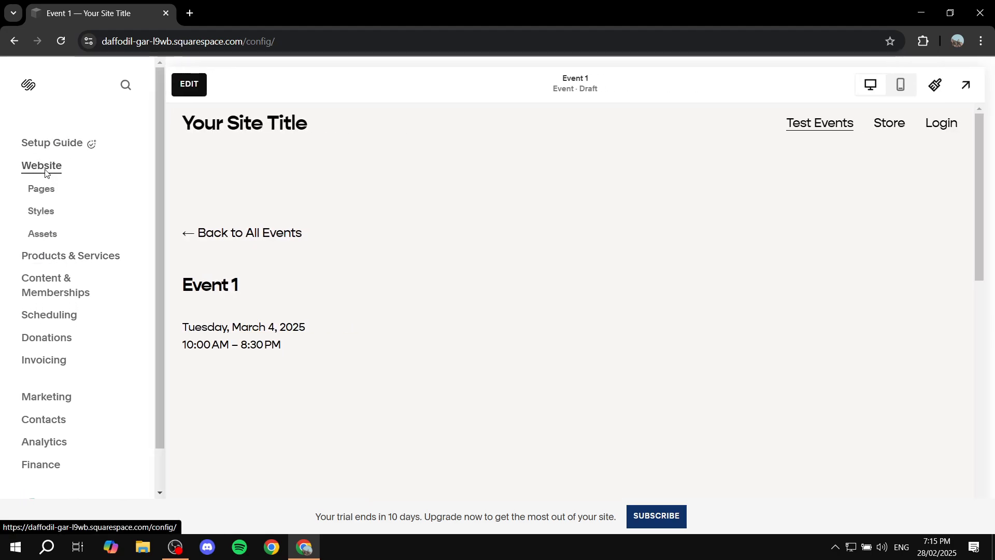
pyautogui.click(40, 192)
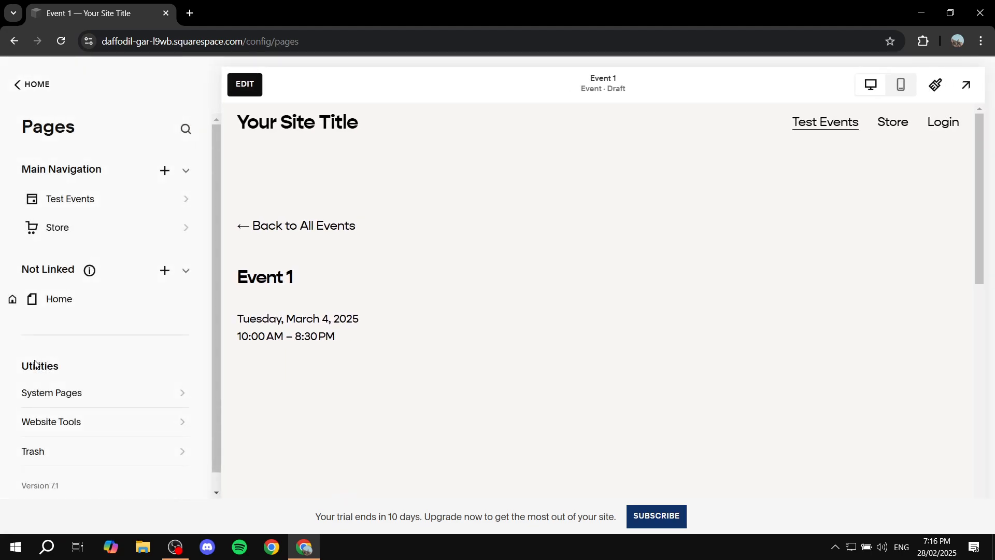
pyautogui.click(23, 84)
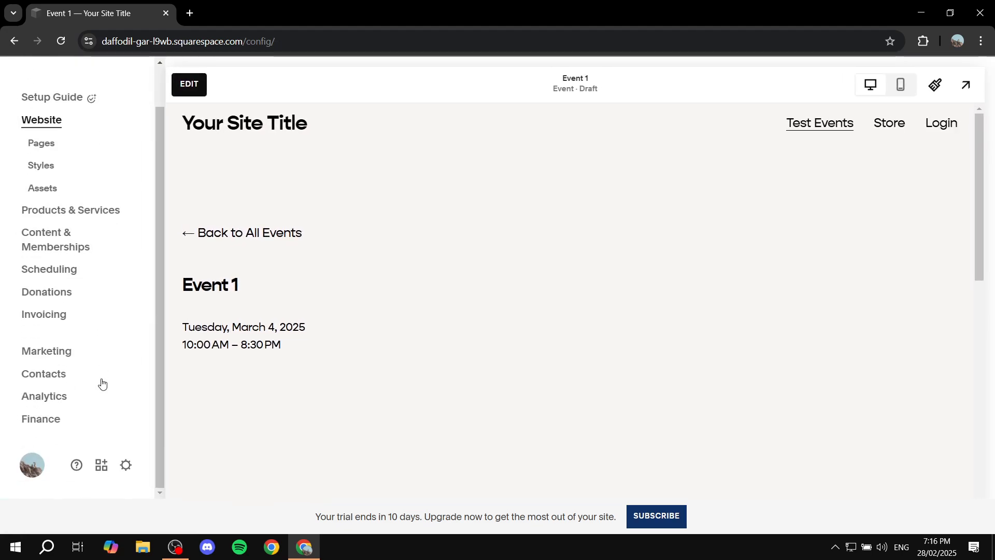
pyautogui.click(126, 465)
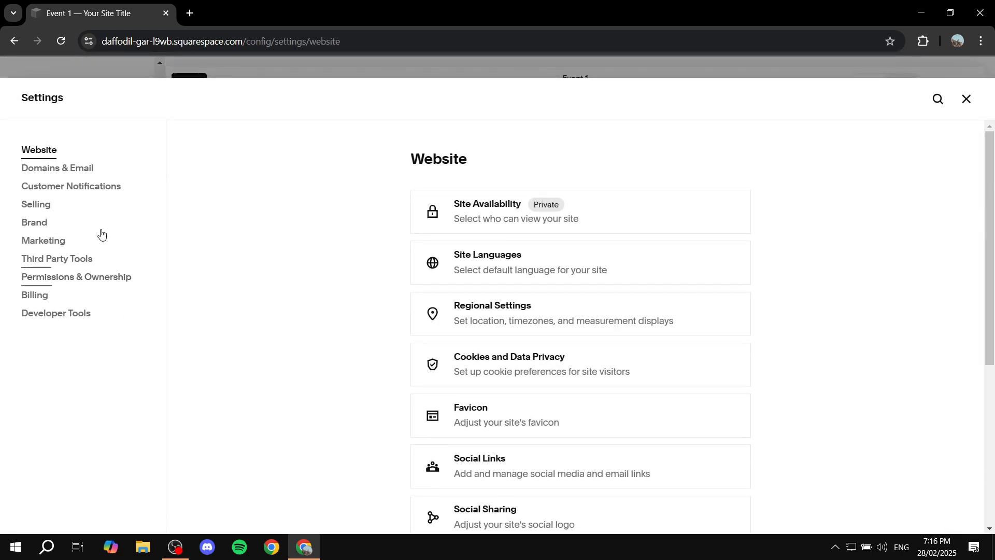
pyautogui.click(79, 188)
pyautogui.click(967, 98)
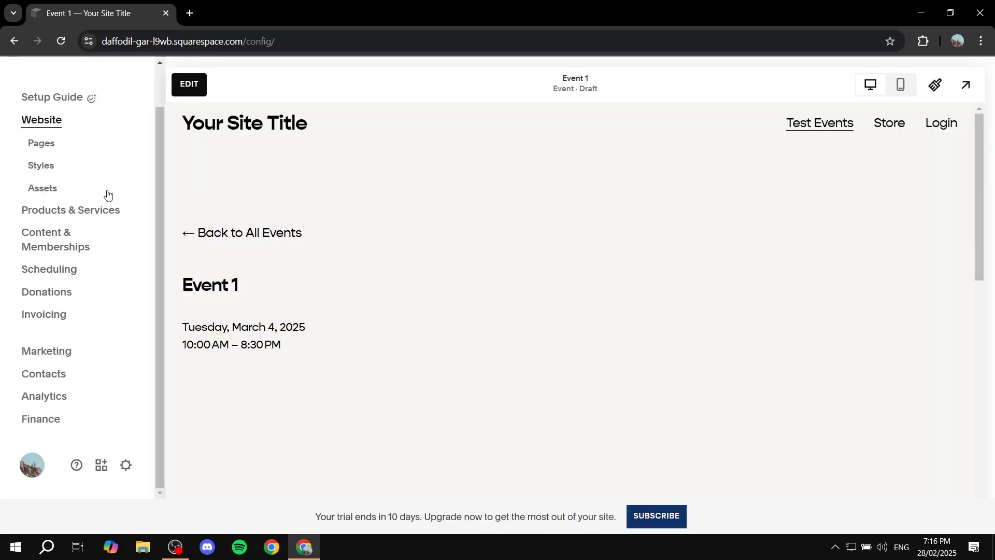
# - Open Event 1 in the editor and insert a Product block showing the Event 1 product above the body
pyautogui.click(47, 147)
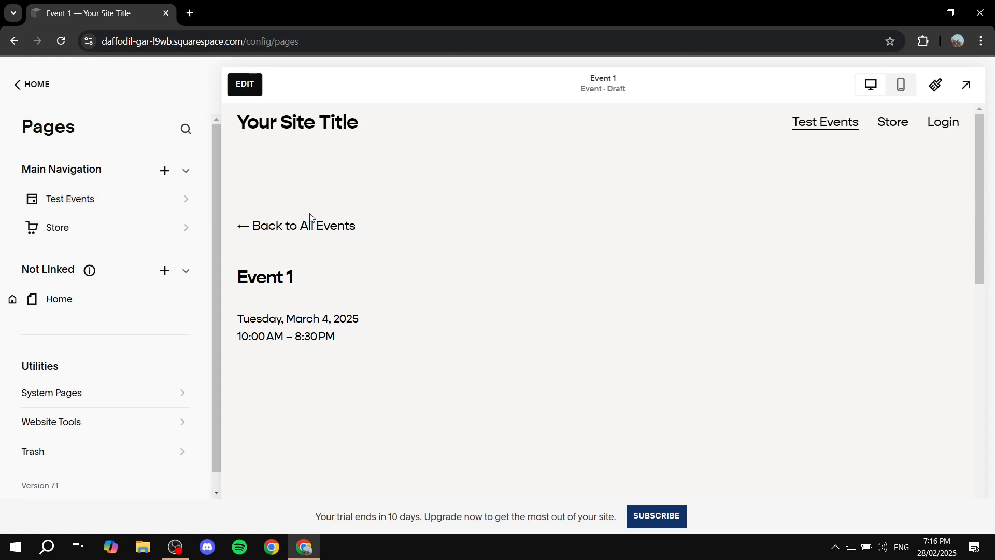
pyautogui.click(246, 84)
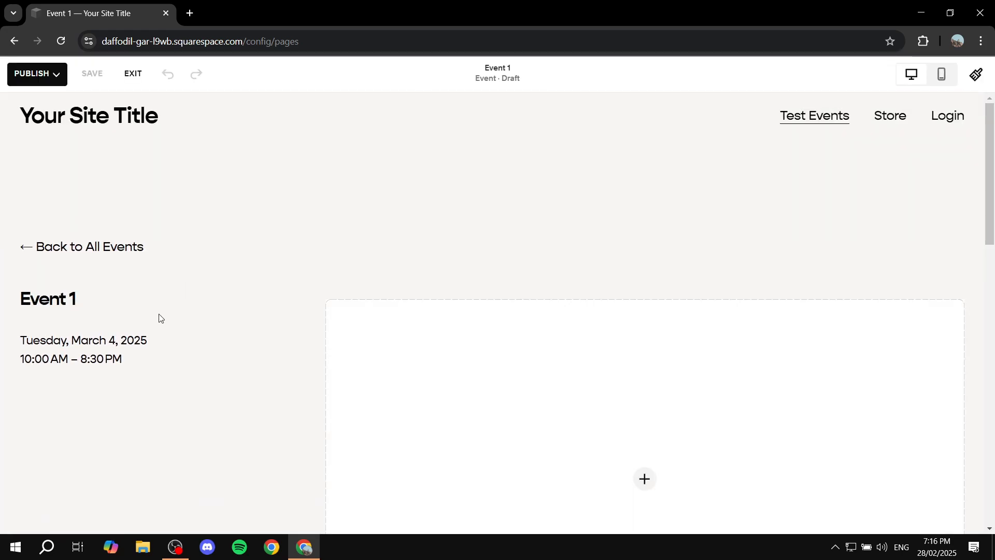
pyautogui.click(65, 346)
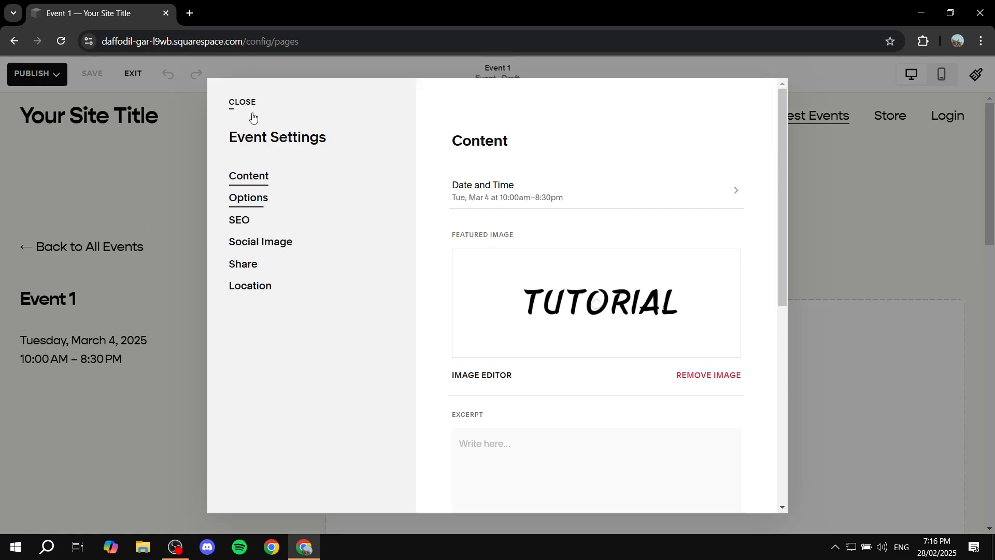
pyautogui.click(245, 103)
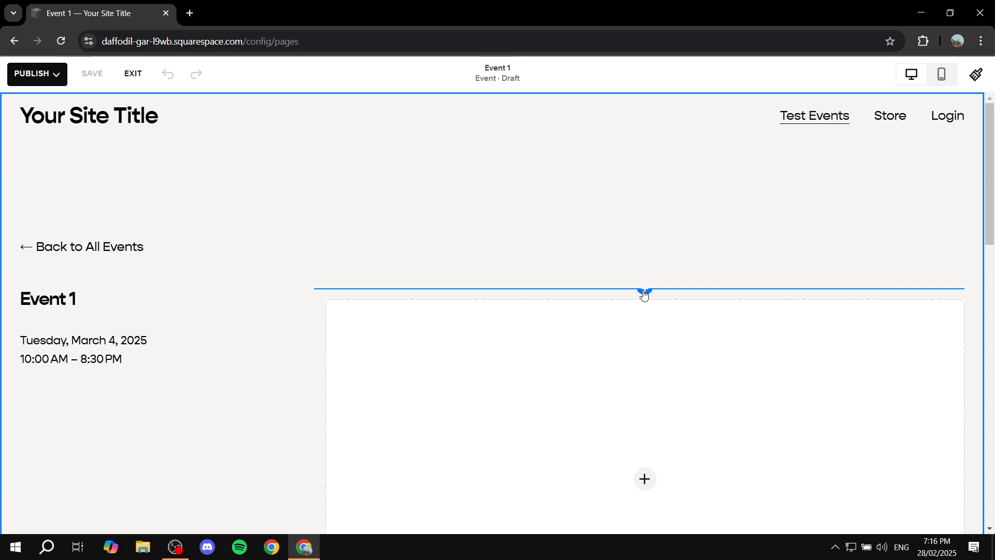
pyautogui.click(645, 293)
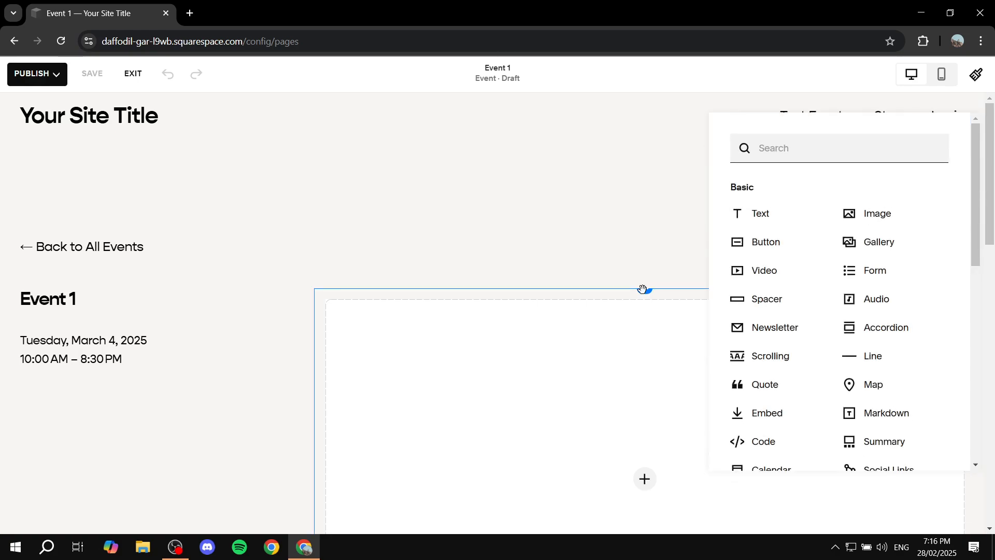
pyautogui.scroll(-3, 882, 311)
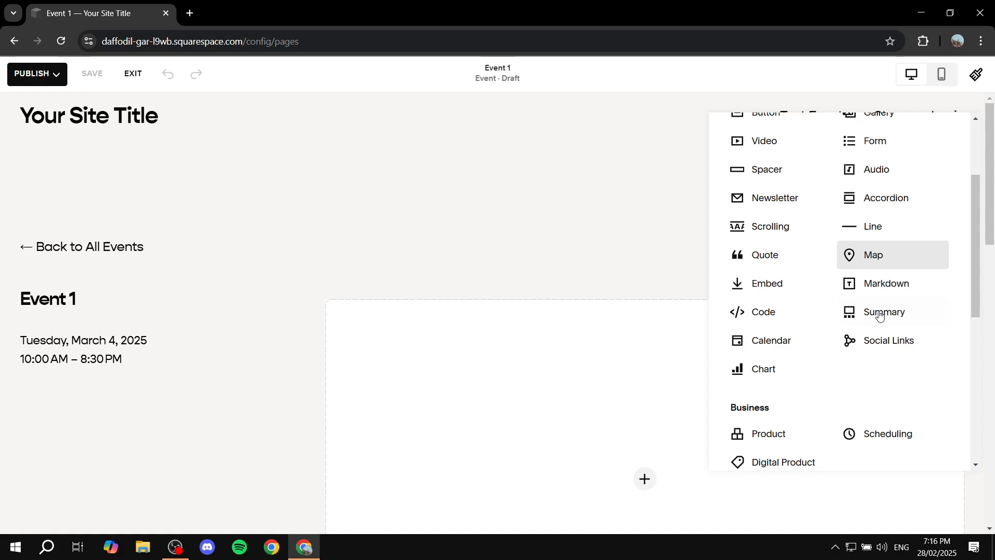
pyautogui.scroll(-1, 880, 314)
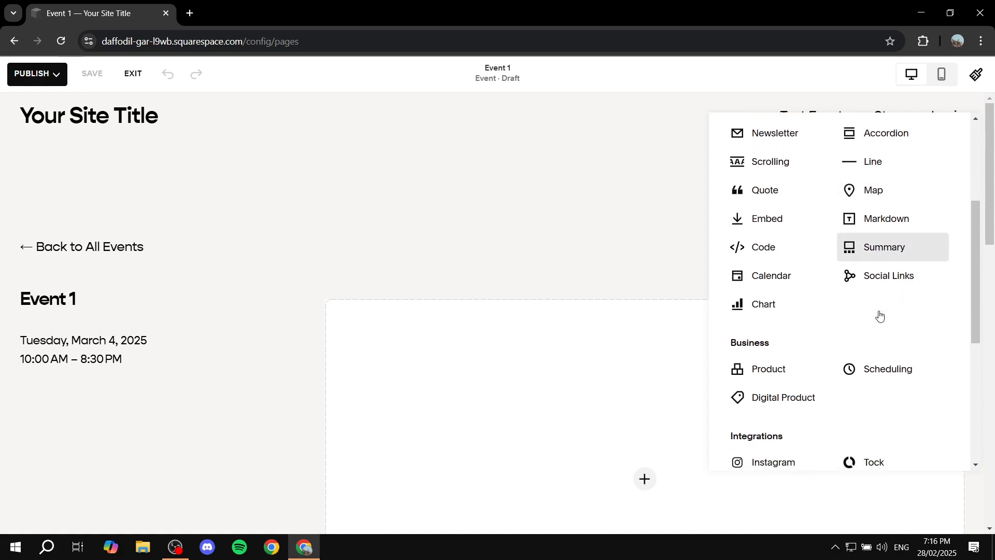
pyautogui.click(775, 372)
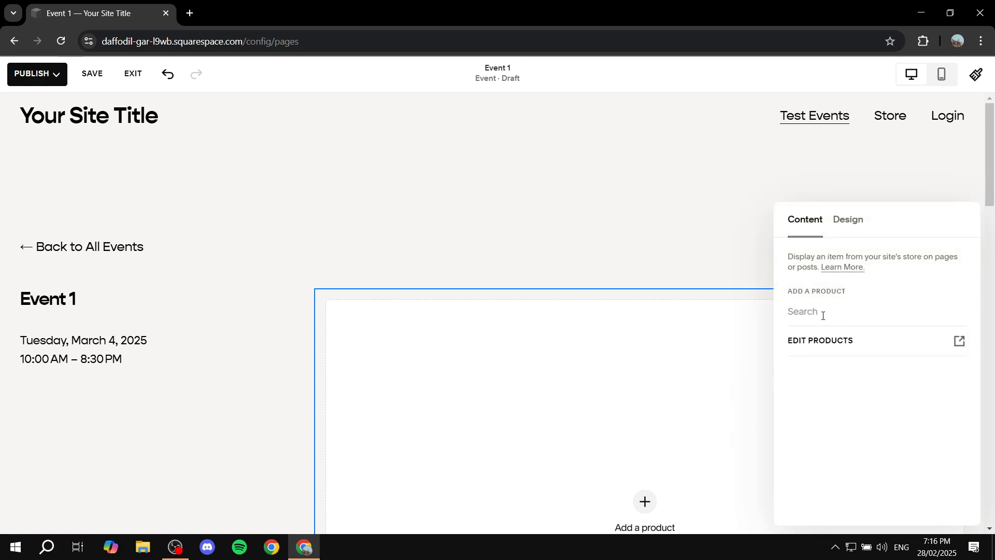
pyautogui.write('Eve')
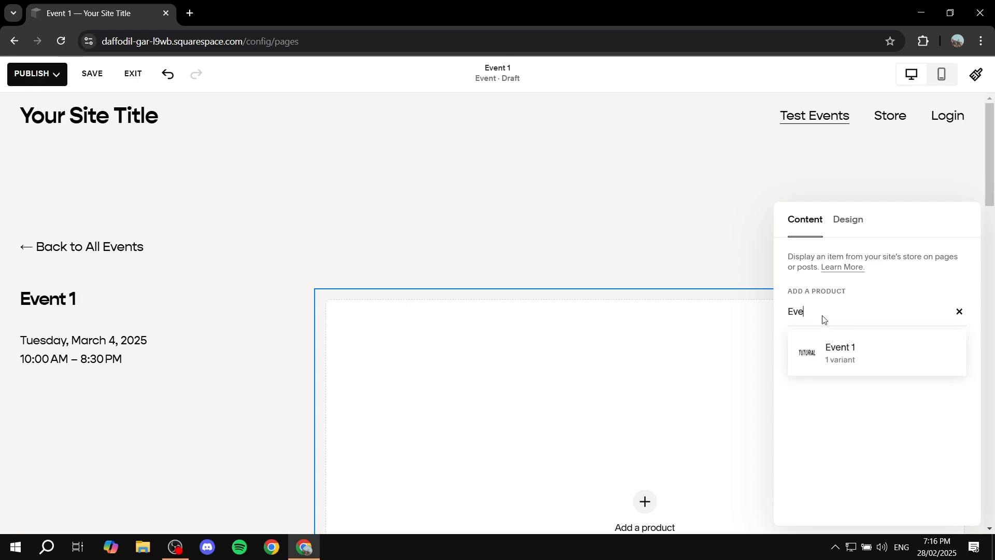
pyautogui.click(822, 349)
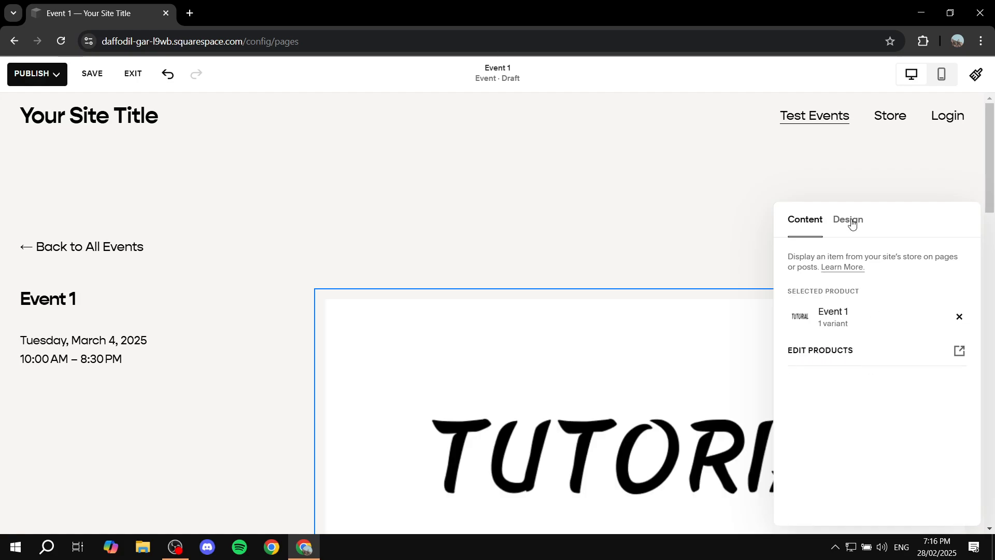
# - In the product block's design settings, turn on the Add to Cart Button and Description elements
pyautogui.click(695, 249)
pyautogui.scroll(-5, 699, 270)
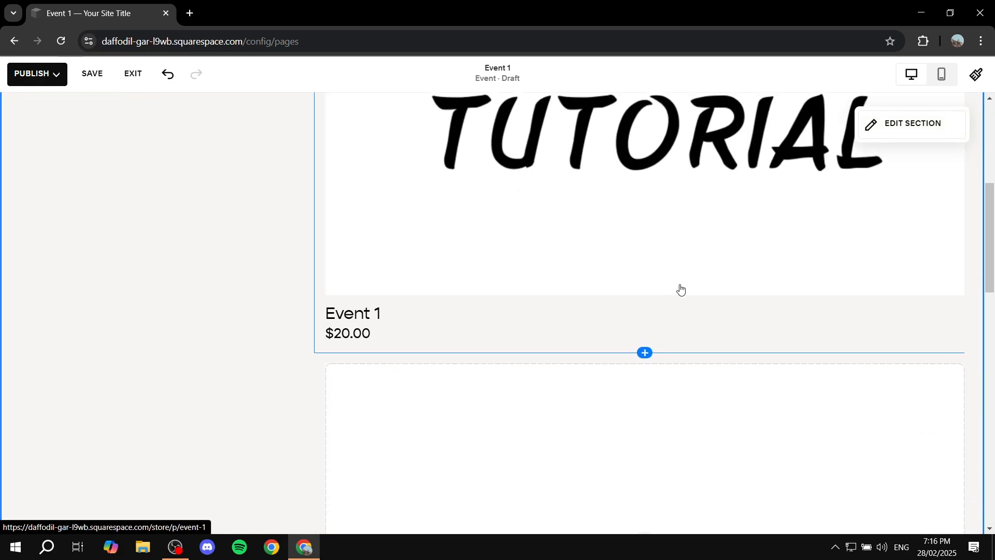
pyautogui.scroll(1, 379, 334)
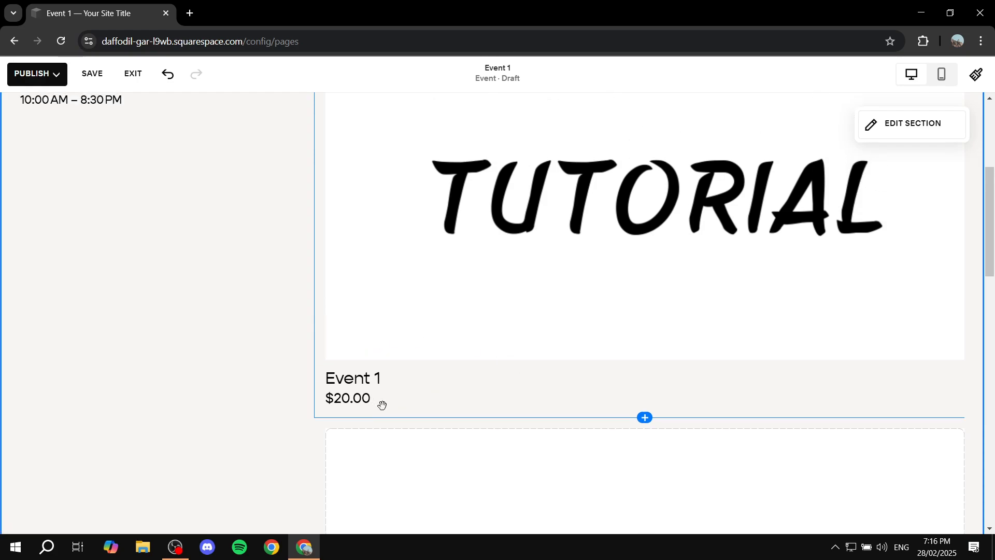
pyautogui.scroll(2, 446, 332)
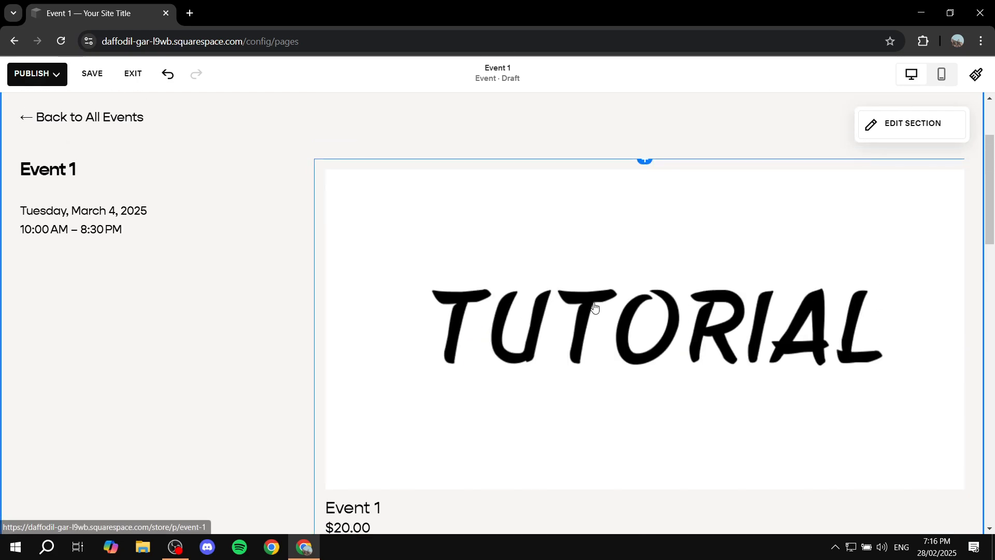
pyautogui.click(329, 131)
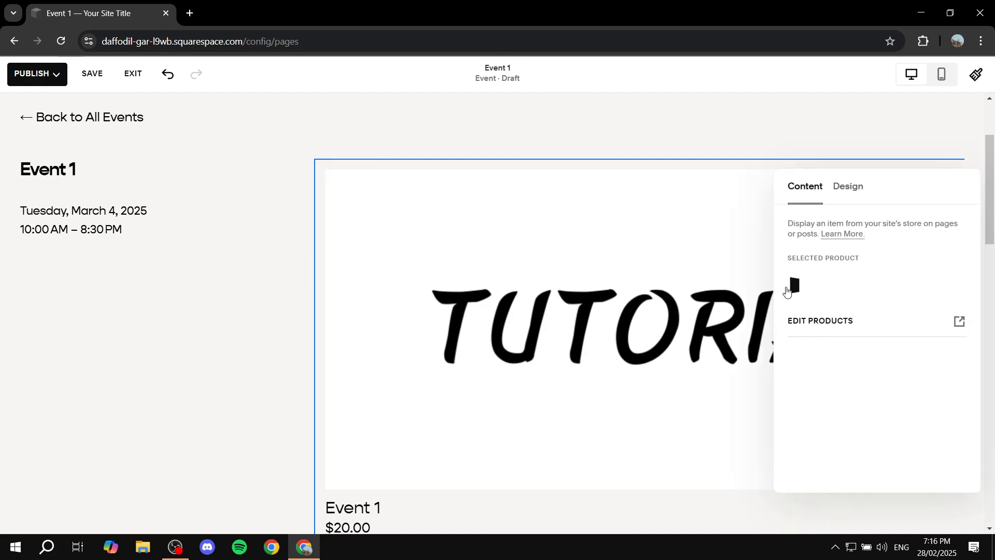
pyautogui.click(848, 187)
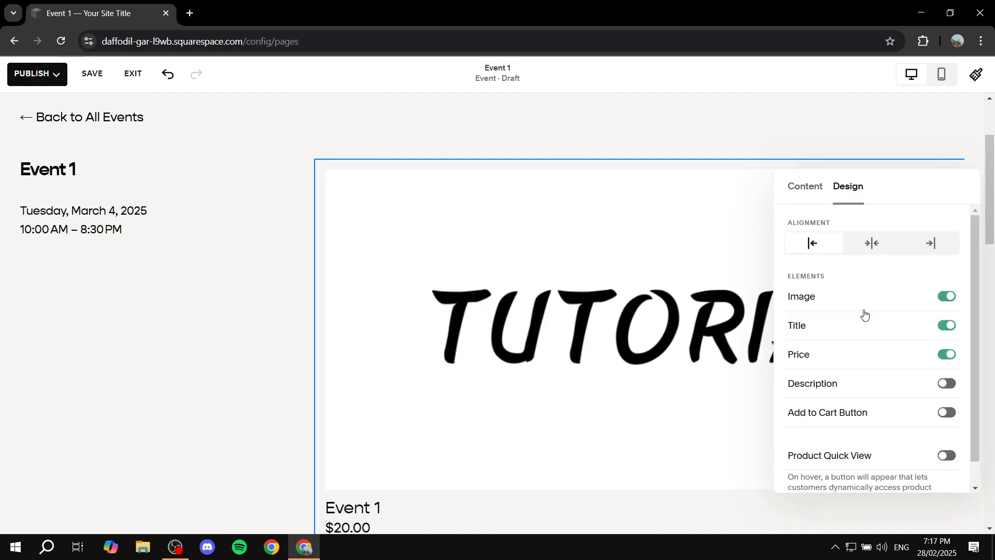
pyautogui.click(946, 413)
pyautogui.scroll(-3, 662, 332)
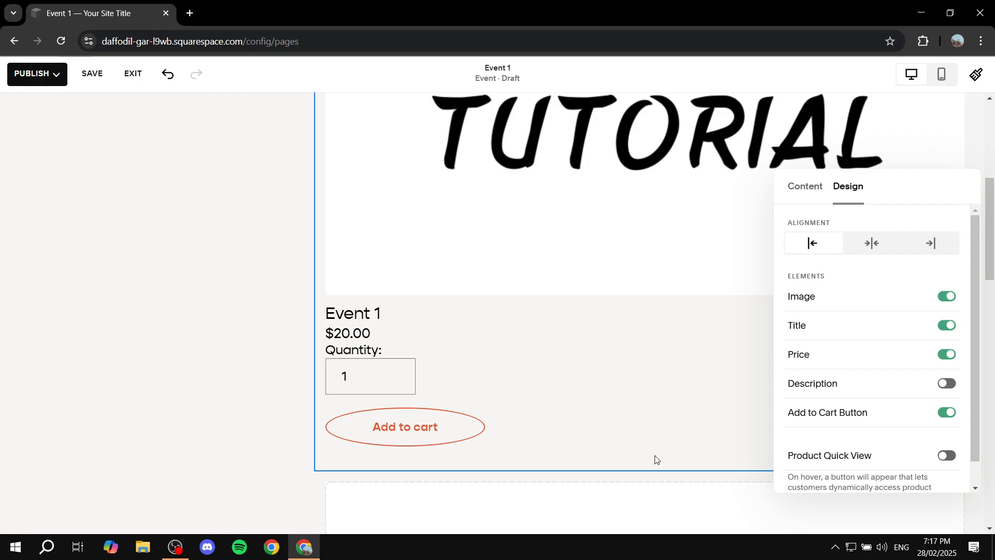
pyautogui.click(948, 385)
# - Save the Event 1 page edits
pyautogui.scroll(4, 631, 324)
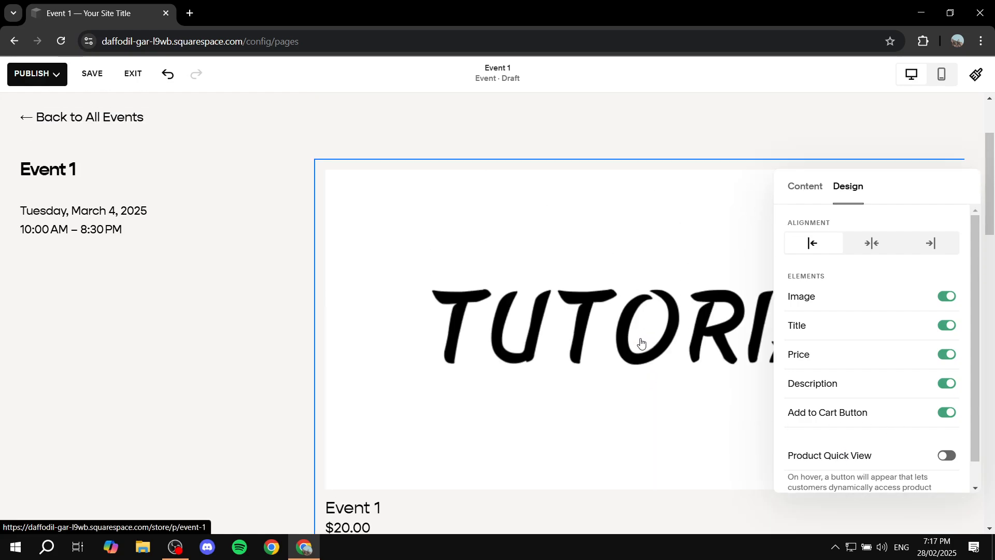
pyautogui.scroll(-2, 593, 414)
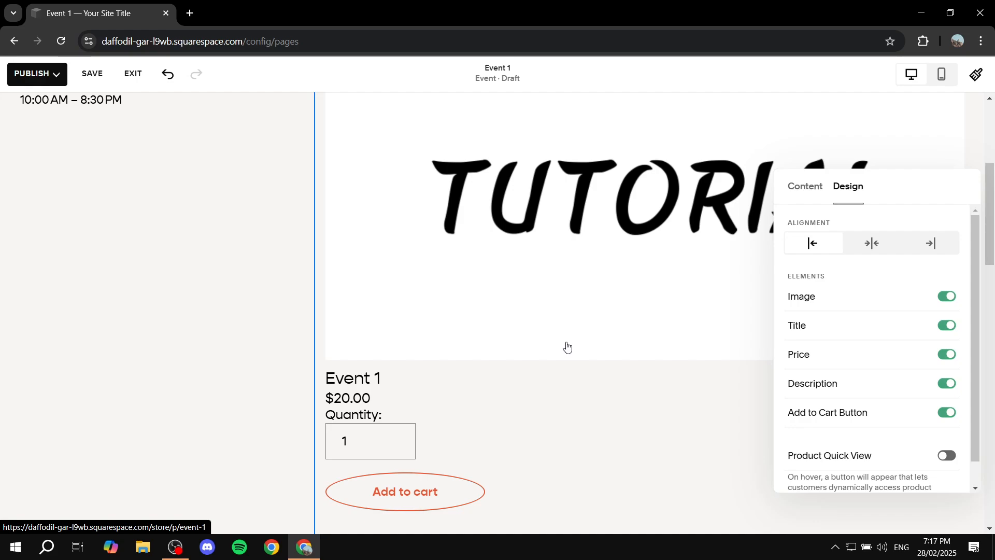
pyautogui.scroll(-4, 567, 371)
pyautogui.scroll(5, 565, 375)
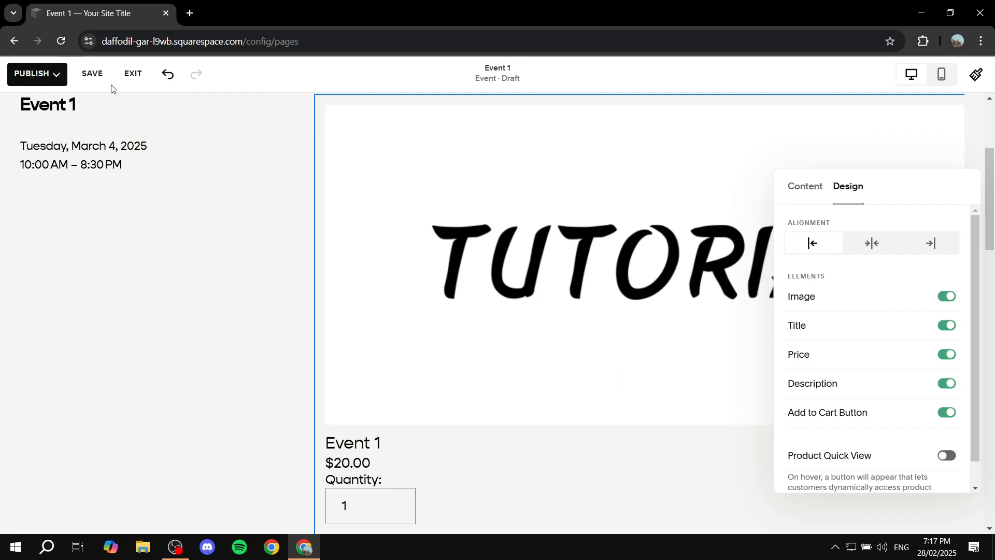
pyautogui.click(51, 74)
pyautogui.click(93, 76)
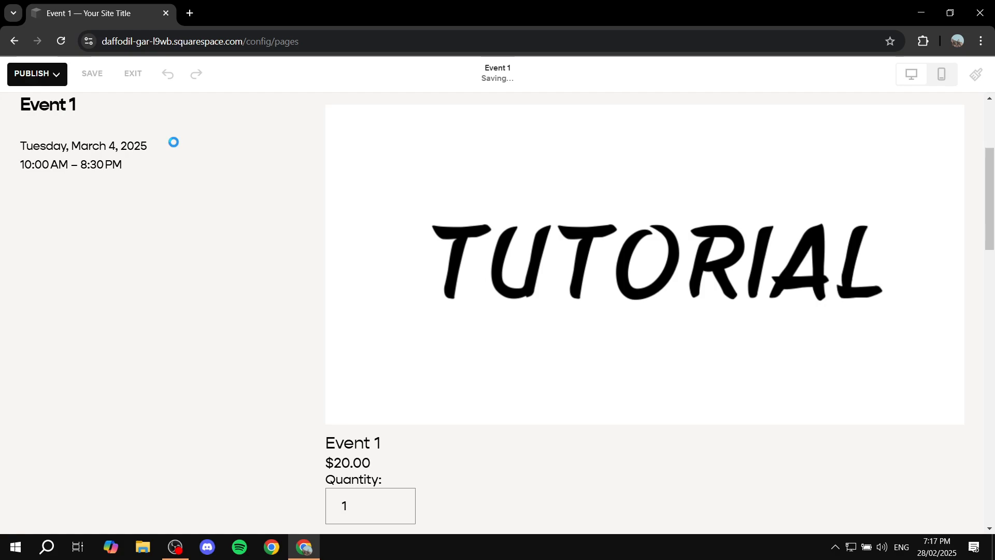
# - Scroll through the event page to check the product block with its cart button
pyautogui.scroll(-5, 627, 332)
pyautogui.scroll(4, 518, 311)
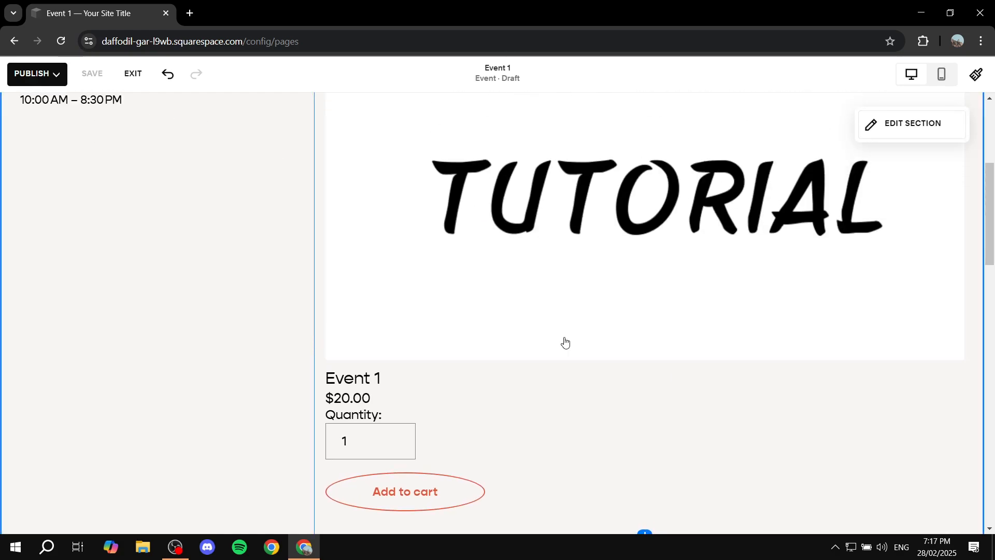
pyautogui.scroll(1, 507, 388)
pyautogui.scroll(4, 507, 388)
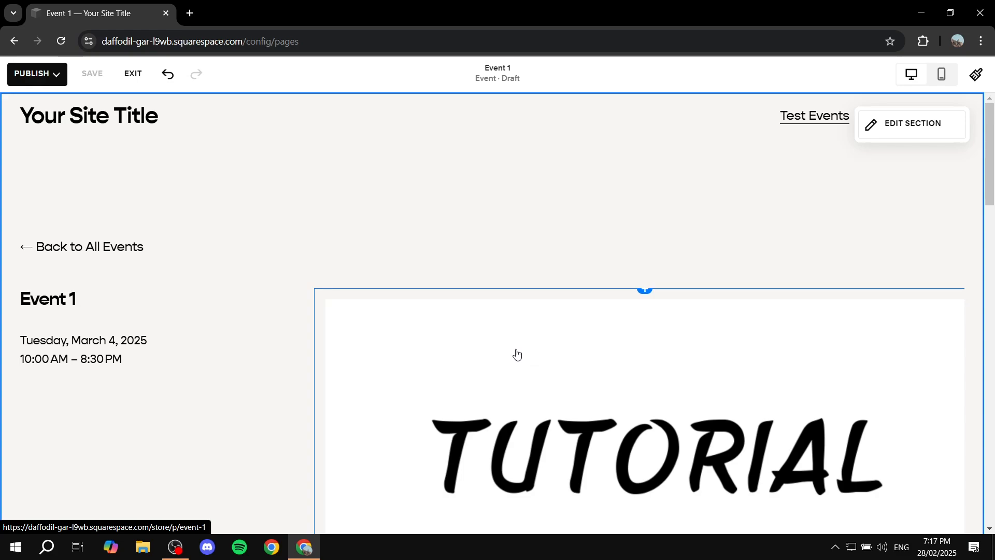
pyautogui.scroll(-1, 601, 354)
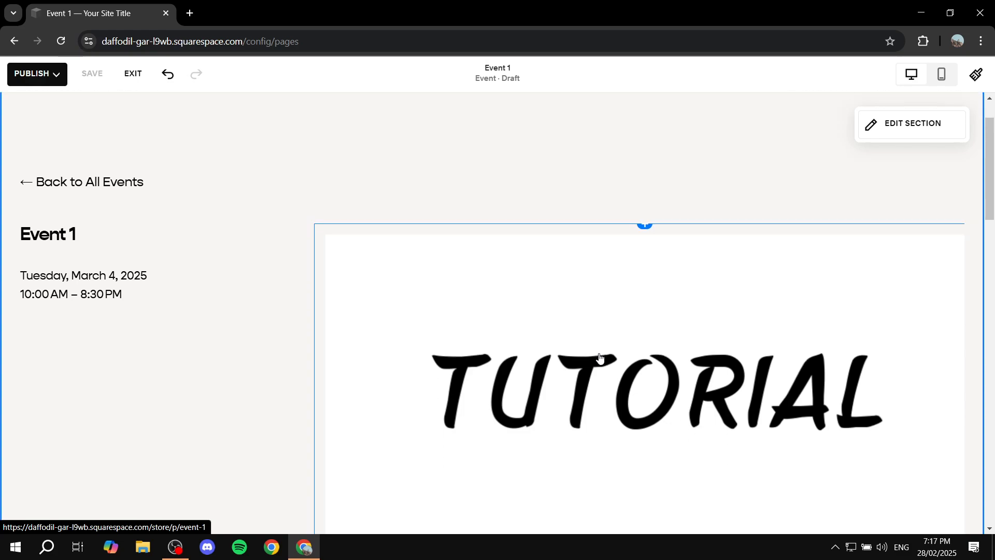